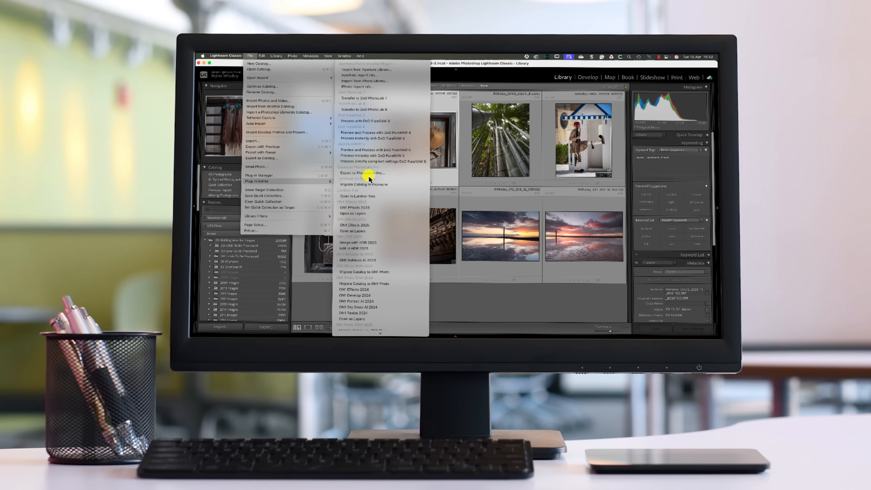
Preview the selected Lightroom photo in DxO PureRAW 4 with automatic preview updates enabled and Standard lens softness compensation.
click(398, 134)
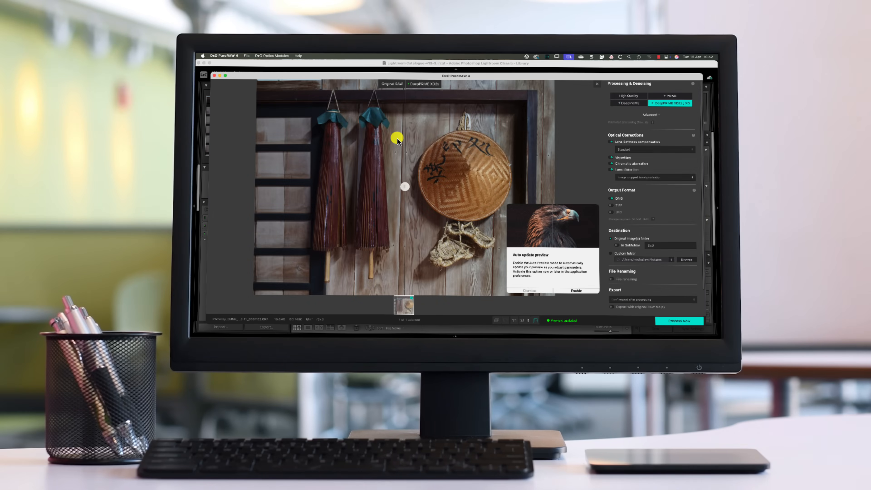
click(575, 291)
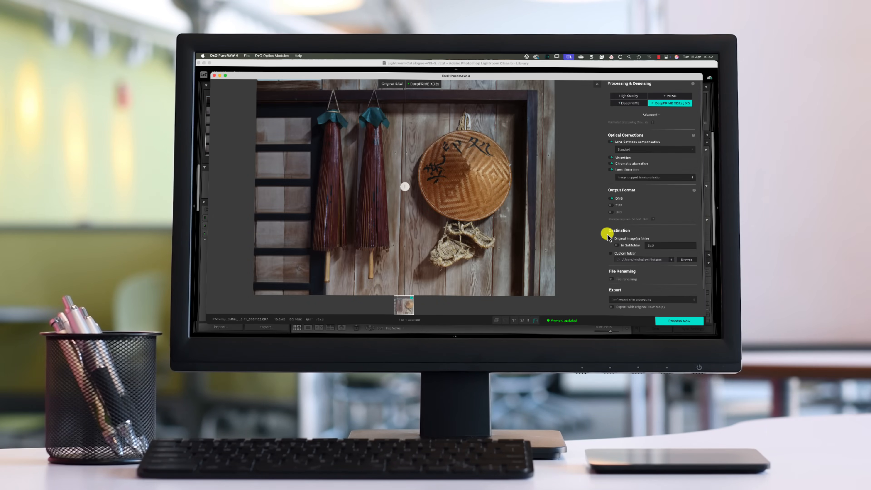
click(627, 151)
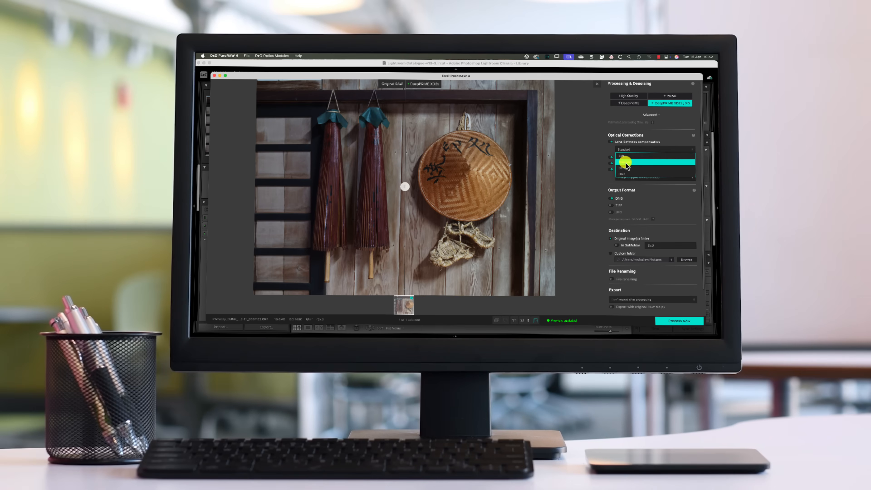
click(624, 163)
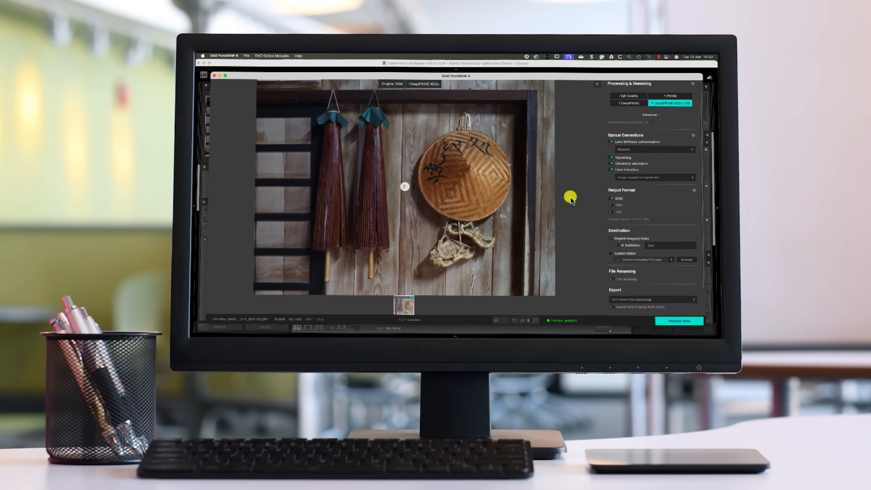
Compare the original RAW with the DeepPRIME XD2s rendering at 1:1 using the split divider, and start processing the photo.
click(515, 321)
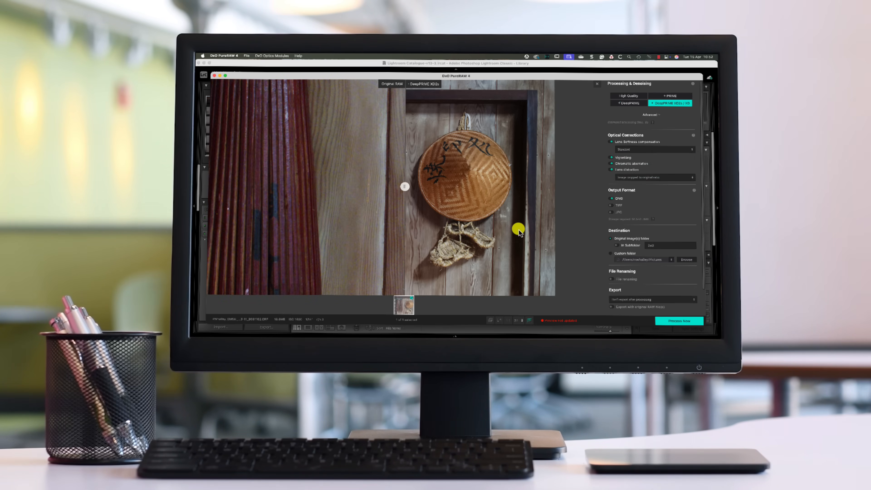
mouse_move(411, 188)
mouse_down()
mouse_move(214, 180)
mouse_move(464, 194)
mouse_move(602, 191)
mouse_move(591, 200)
mouse_move(359, 189)
mouse_move(418, 195)
mouse_up()
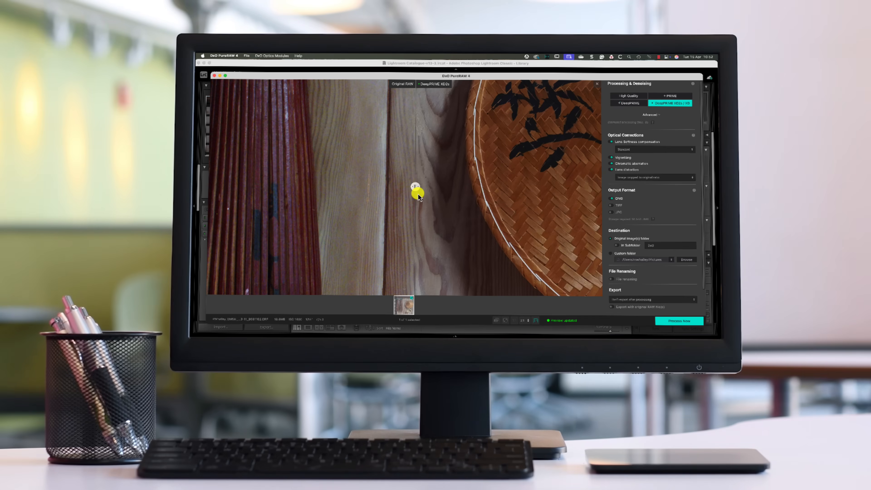
click(688, 325)
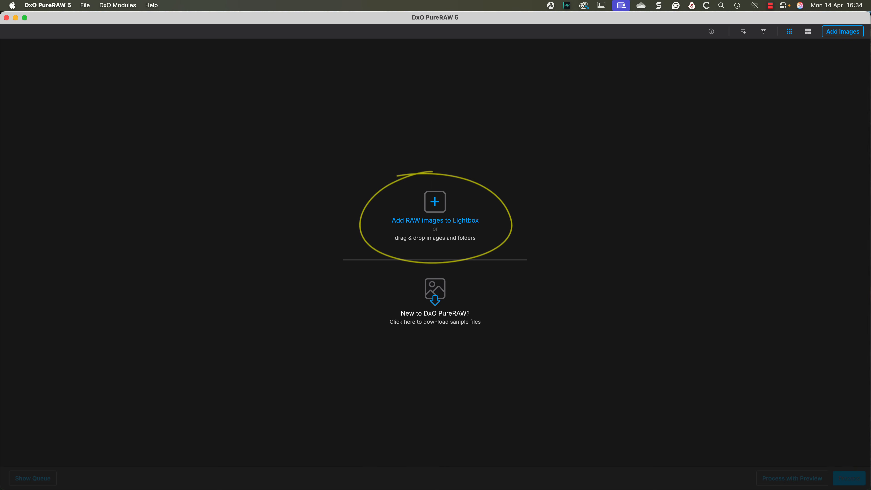
Add all eight images from the RAW Files folder in Finder to the DxO PureRAW 5 Lightbox.
click(0, 384)
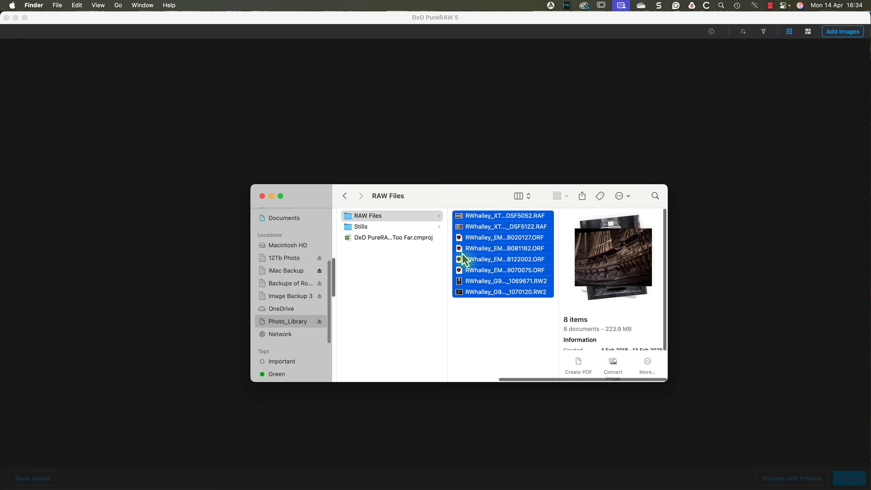
drag(470, 259, 142, 181)
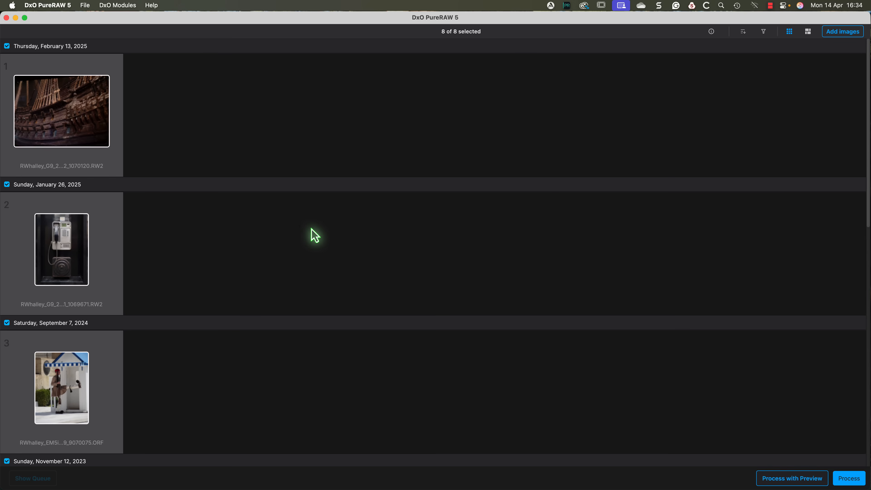
Review the DxO Modules for the loaded images and save with the Olympus OM-D E-M5 Mark III + Leica DG Vario-Elmarit module for B081162.ORF.
click(126, 5)
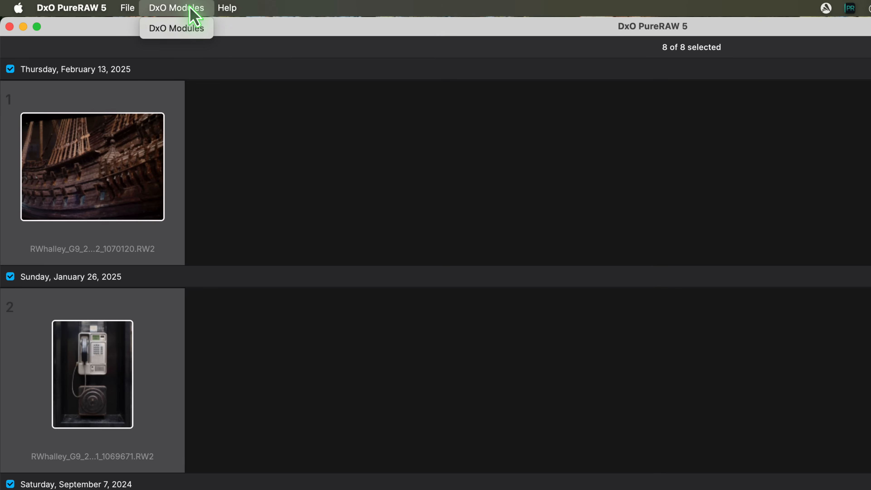
click(188, 29)
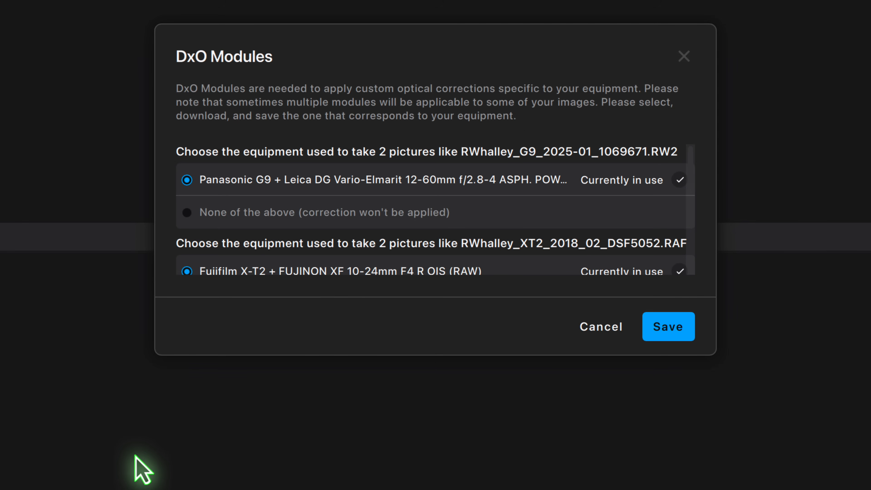
scroll(354, 266, down, 3)
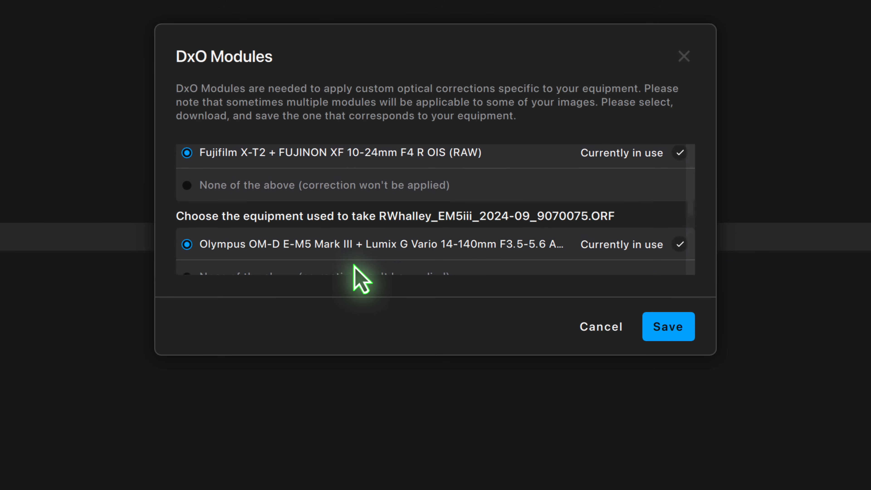
scroll(354, 266, down, 5)
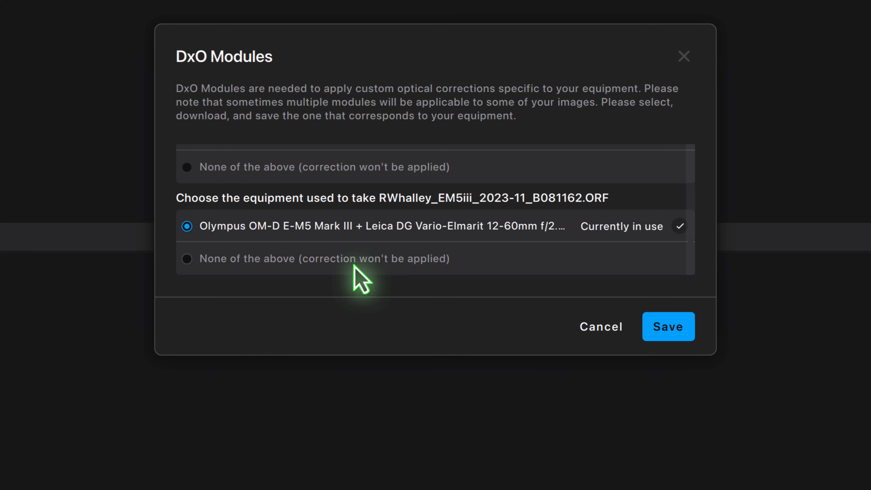
click(189, 259)
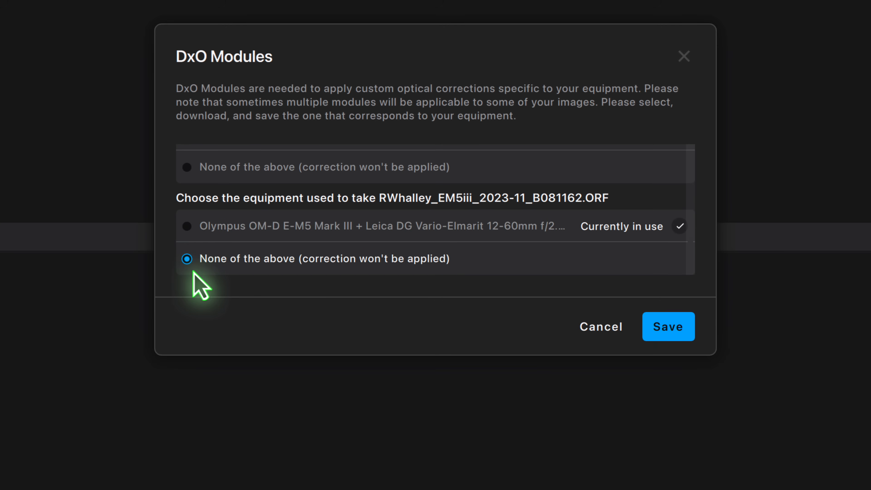
click(189, 234)
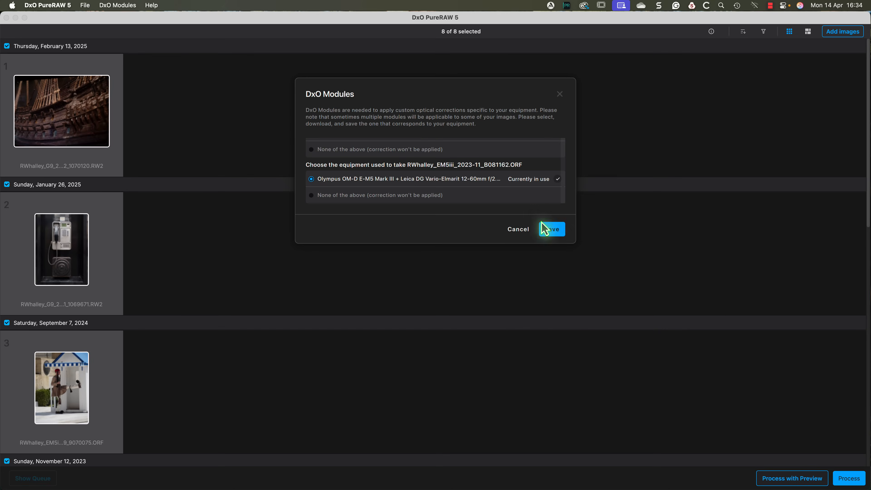
click(668, 326)
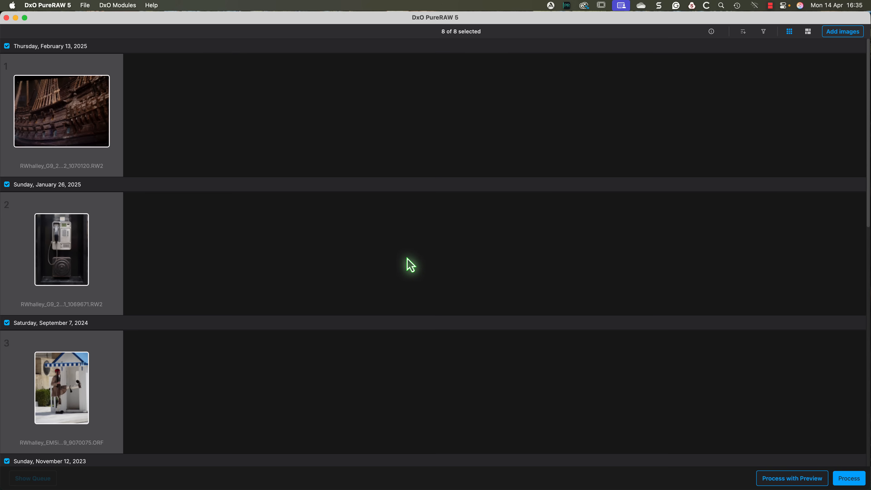
click(86, 6)
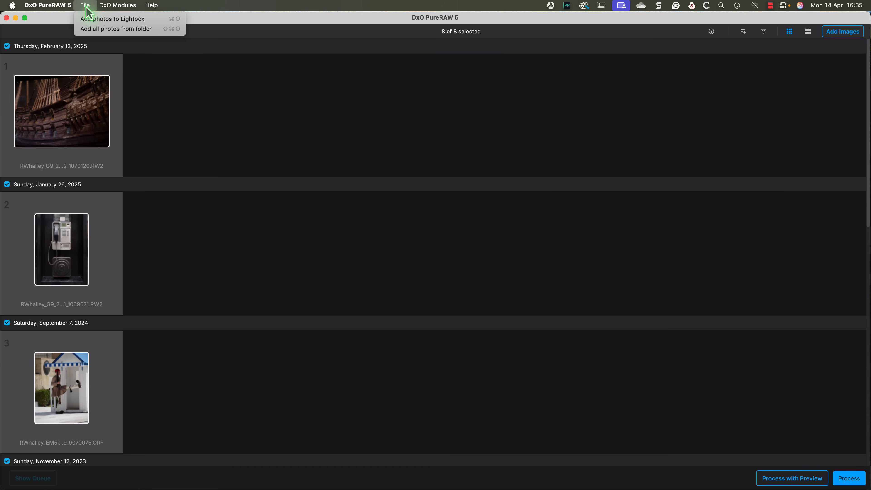
click(131, 22)
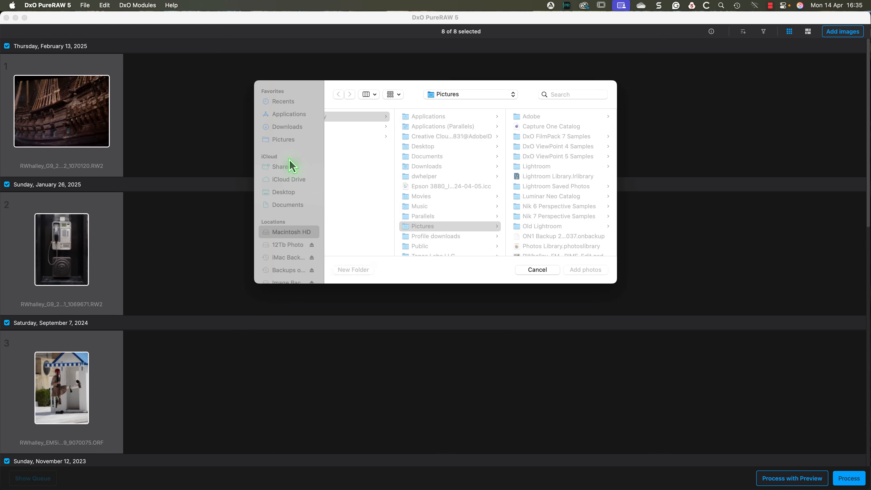
click(537, 270)
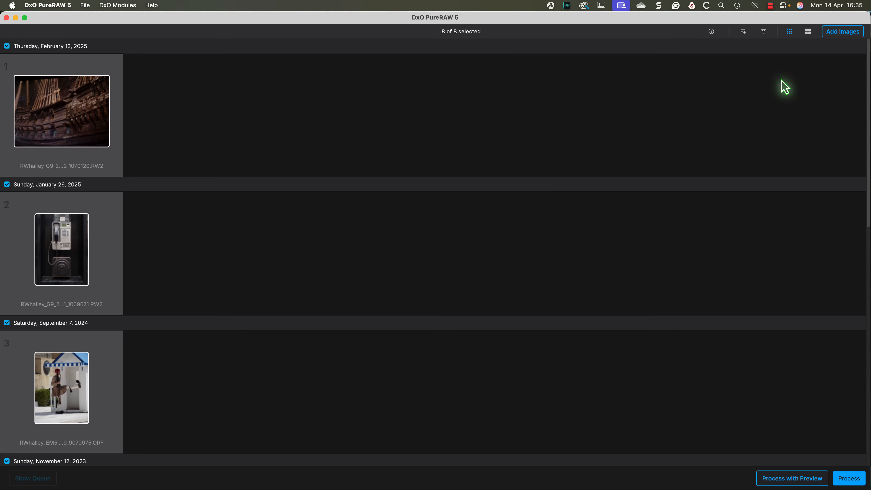
click(834, 34)
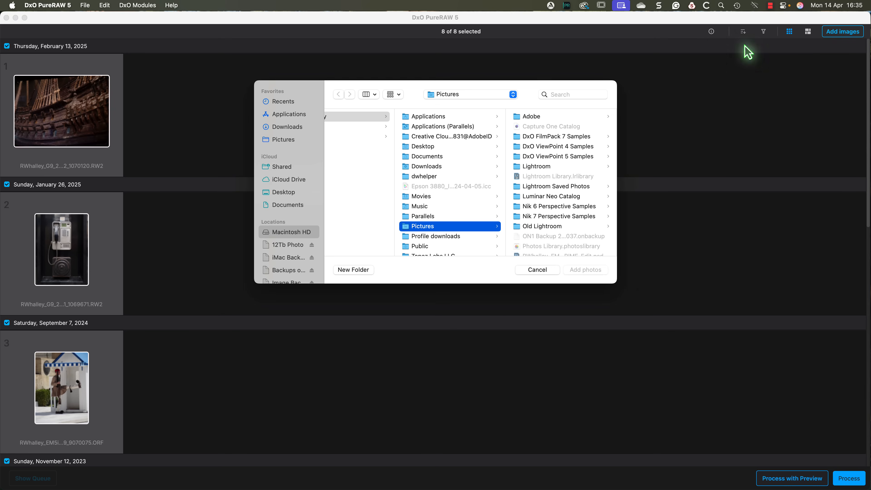
click(532, 269)
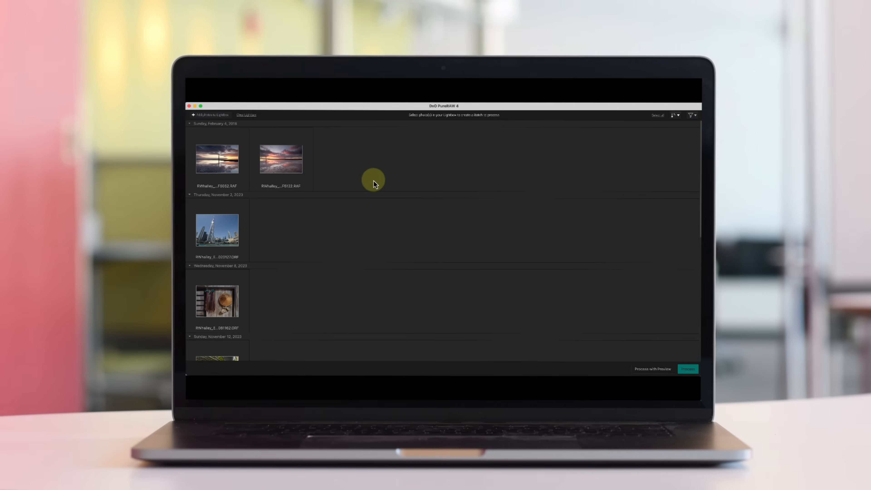
Switch to the DxO PureRAW 4 Lightbox and collapse the Thursday, November 2, 2023 group.
click(195, 195)
click(194, 196)
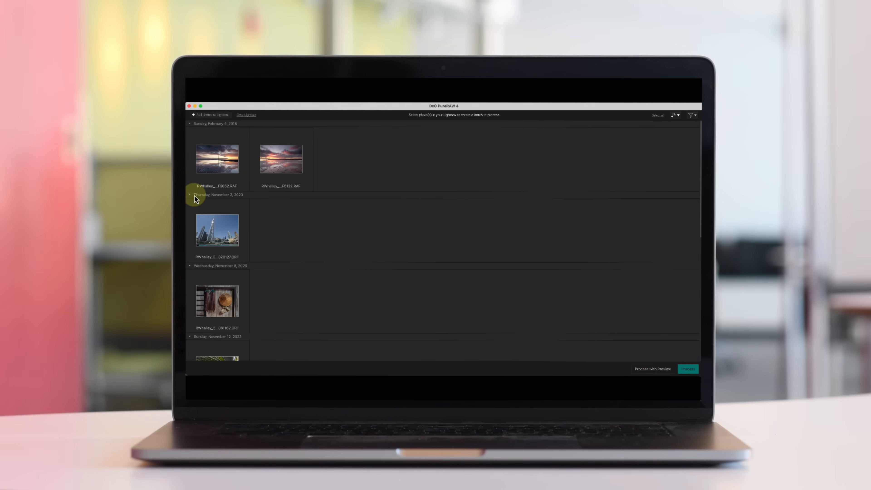
click(194, 196)
click(192, 195)
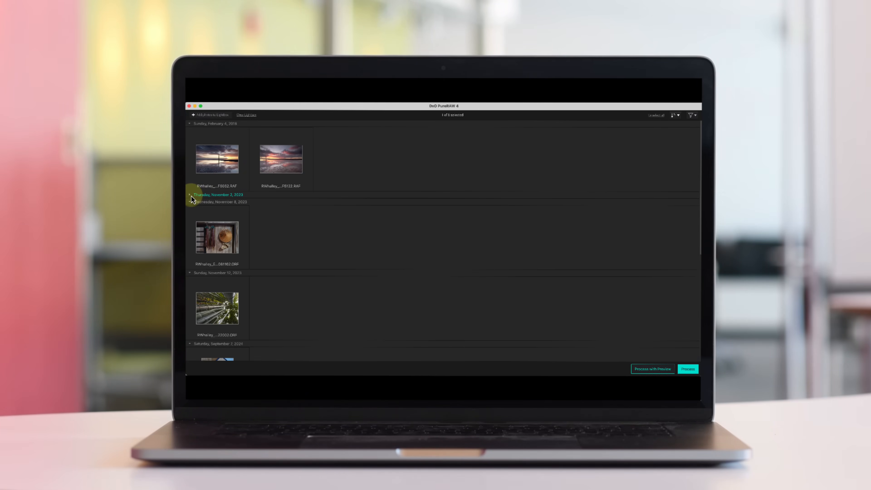
click(191, 196)
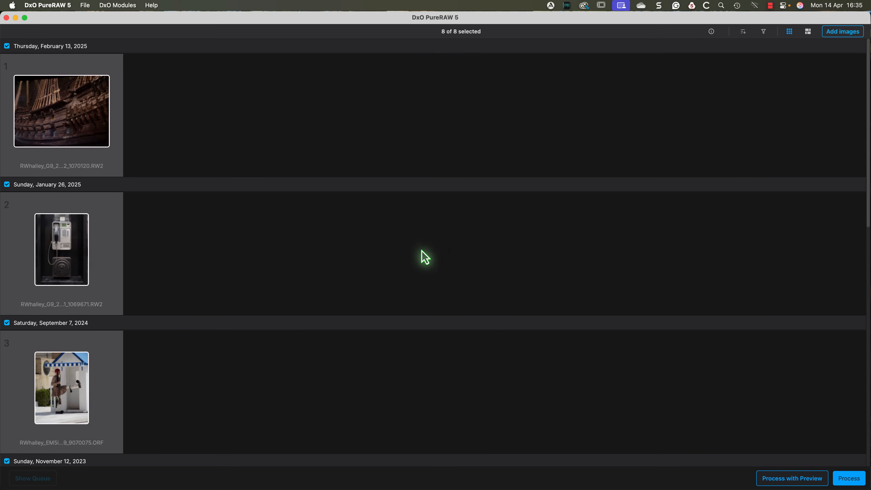
In the DxO PureRAW 5 Lightbox, collapse the January 26, 2025, September 7, 2024 and November 12, 2023 groups.
click(375, 184)
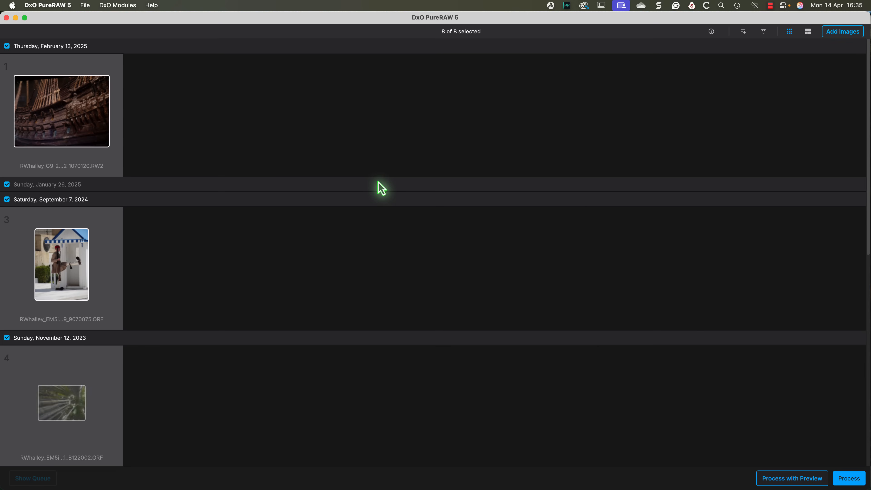
click(372, 201)
click(371, 217)
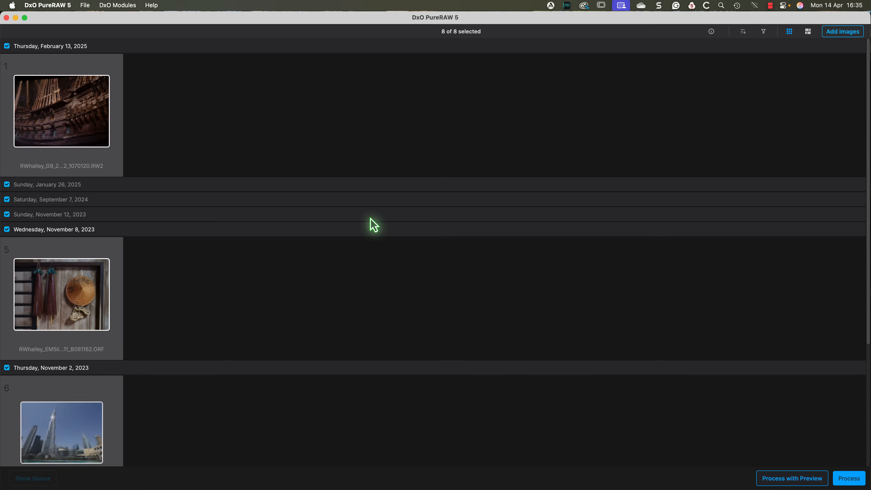
Expand the November 12, 2023, September 7, 2024 and January 26, 2025 groups again.
click(371, 216)
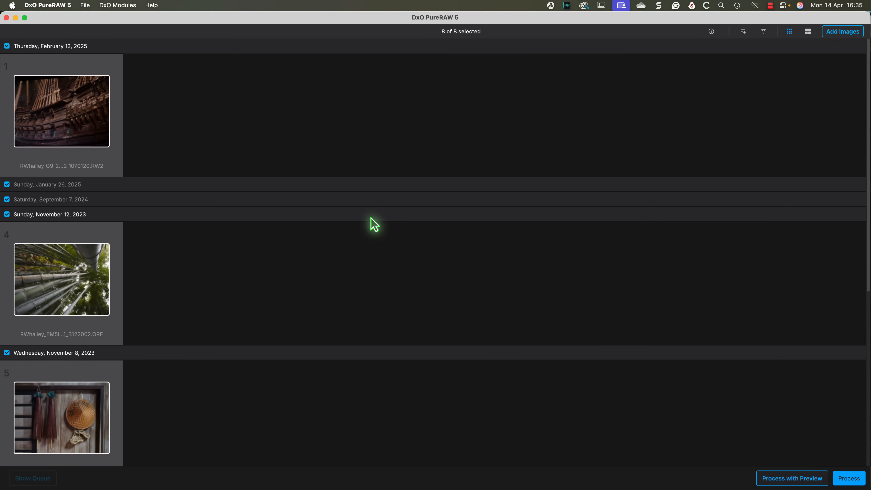
click(366, 201)
click(367, 191)
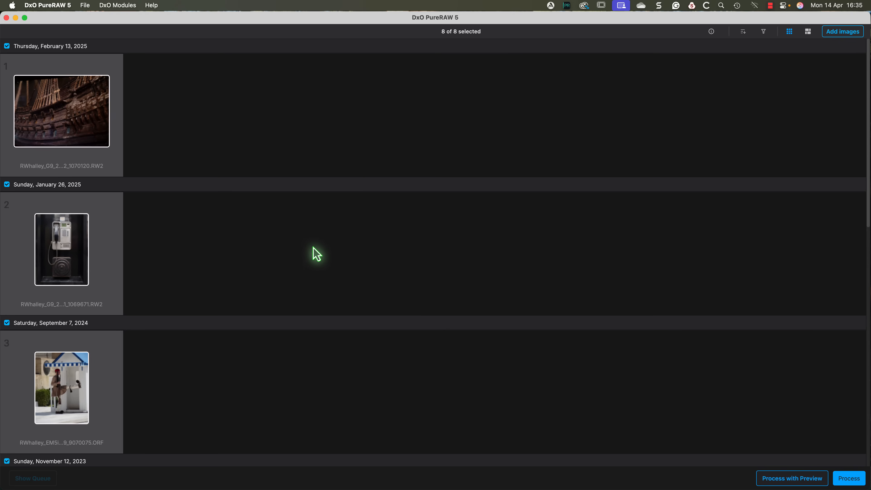
Deselect all images in the Sunday, February 4, 2018 group and select them again.
scroll(314, 253, down, 5)
scroll(317, 253, down, 10)
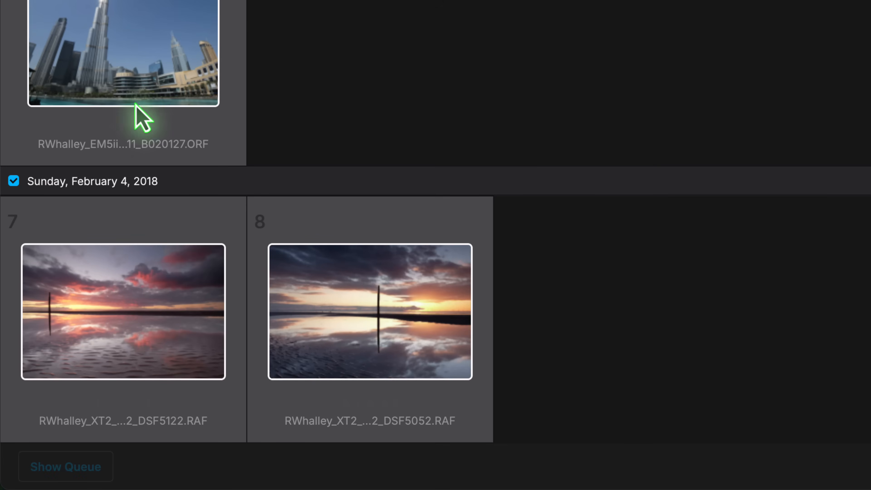
click(16, 183)
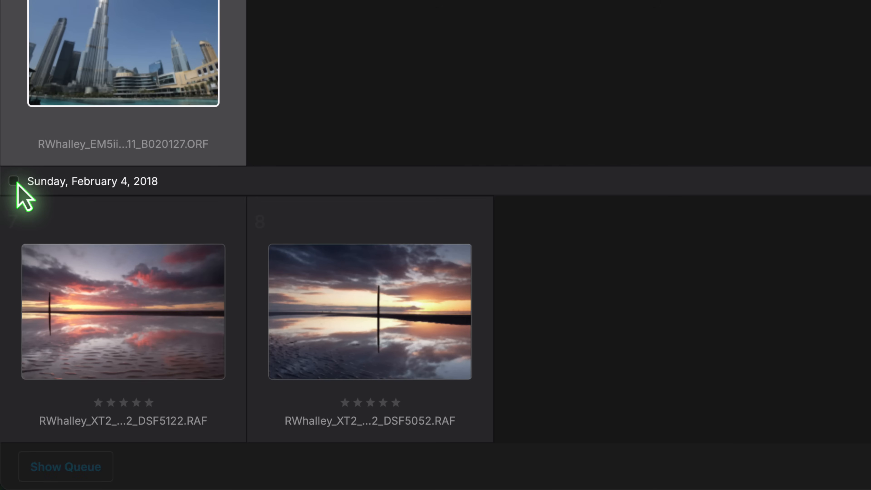
click(16, 183)
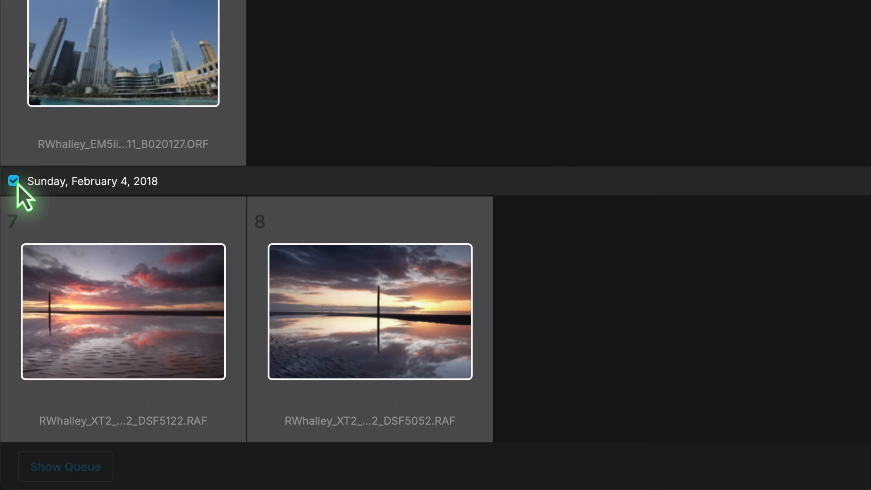
Narrow the selection to single sunset photos from Sunday, February 4, 2018, and extend it to that entire date group.
click(345, 338)
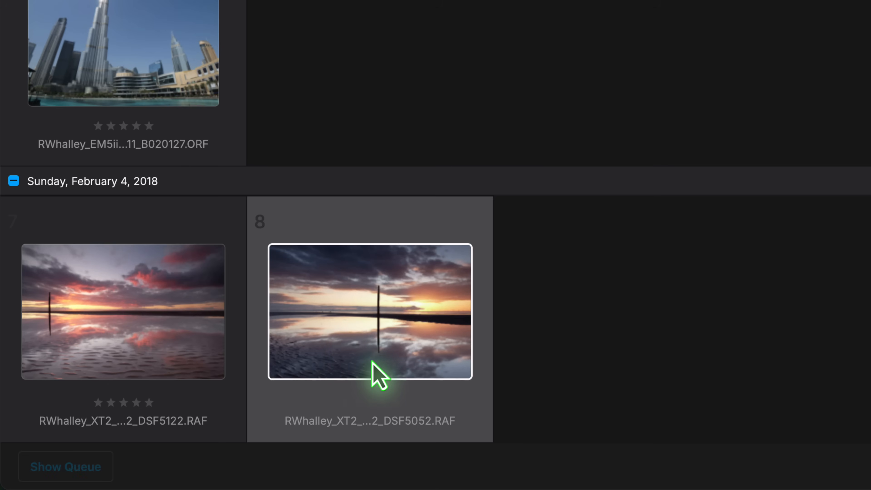
click(210, 350)
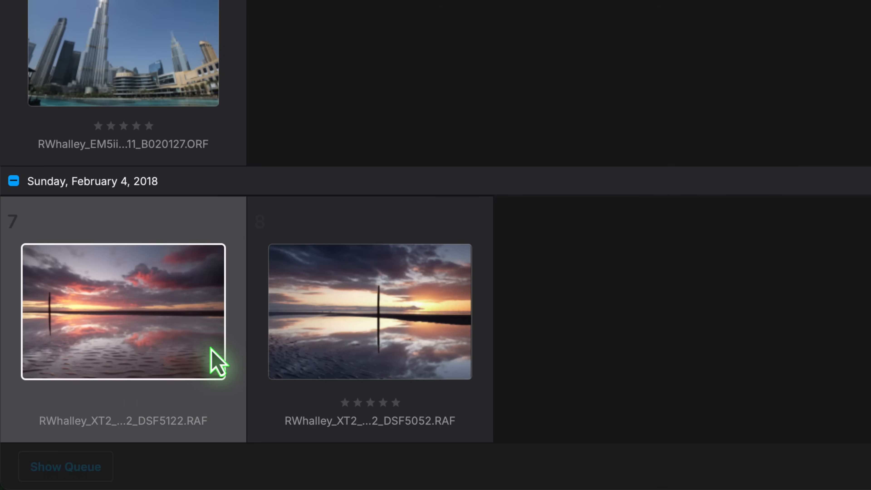
click(350, 284)
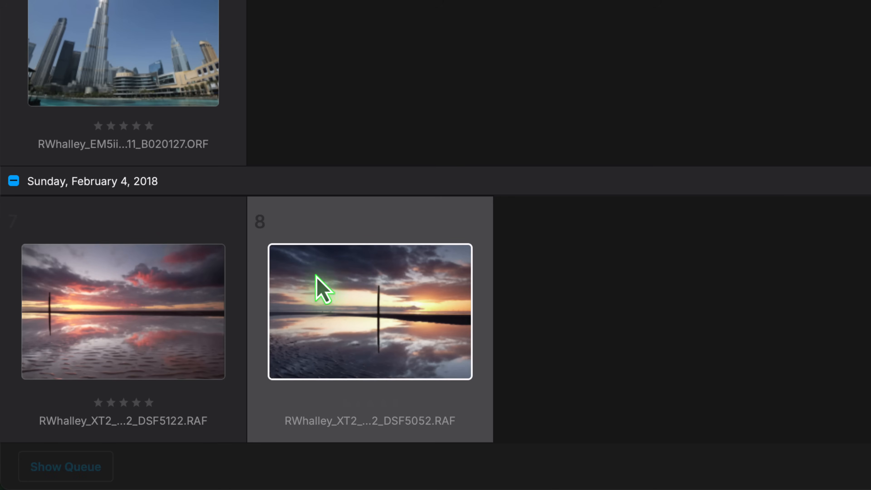
click(167, 287)
click(14, 181)
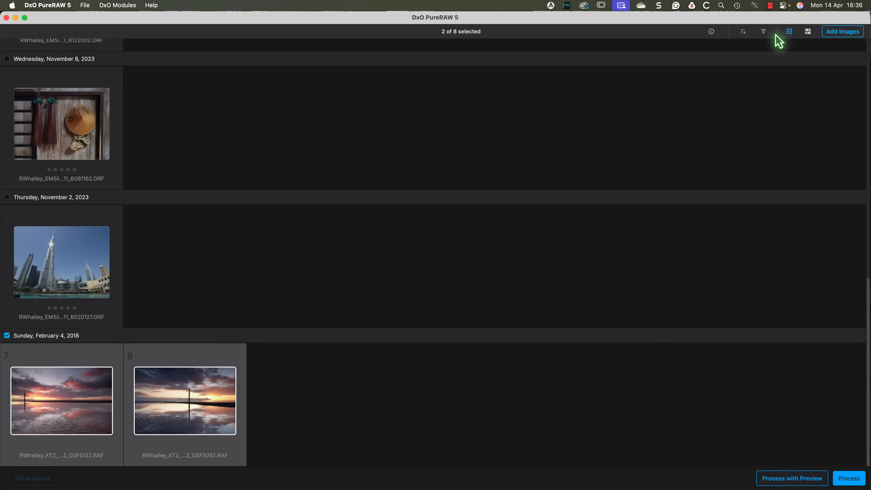
Reverse the Lightbox date sort order, and switch it back to the newest date first.
click(743, 32)
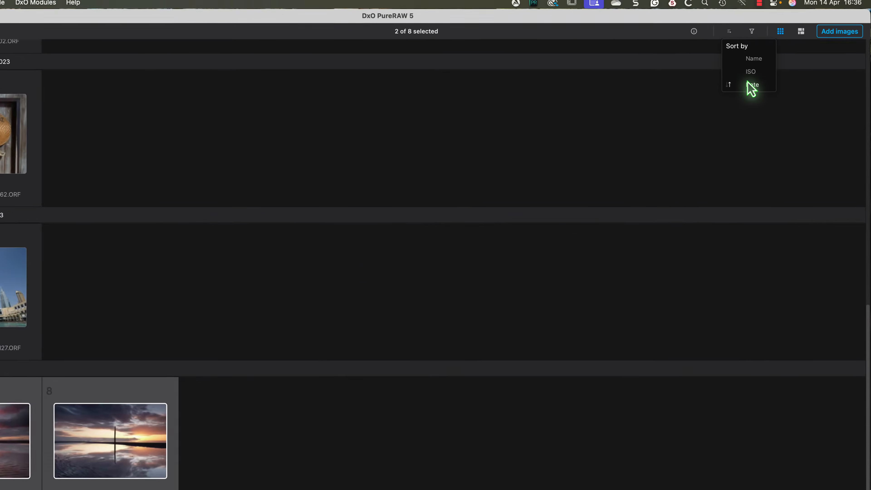
click(760, 79)
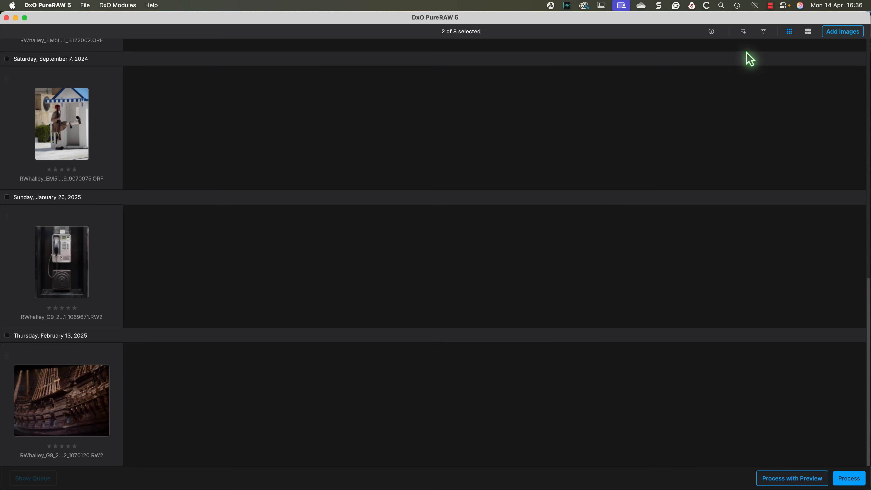
click(743, 31)
click(752, 80)
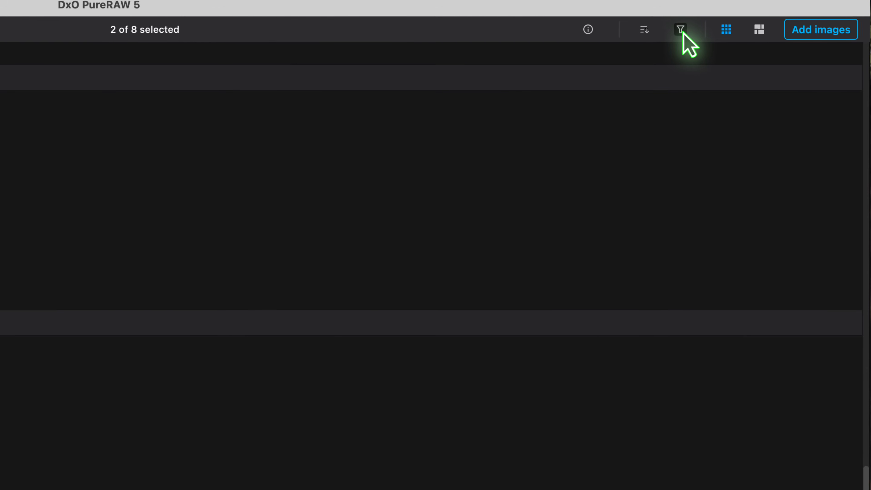
Filter the Lightbox to images with ISO 800, ISO 1600 and ISO 3200.
click(681, 32)
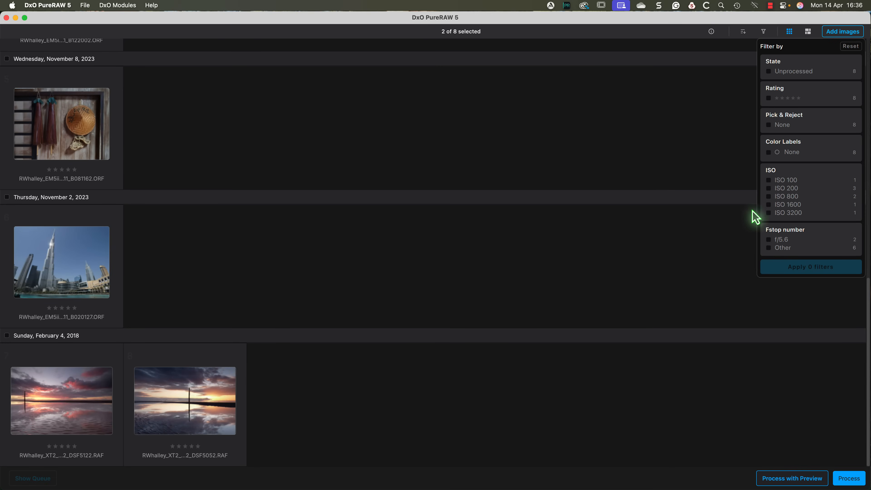
click(769, 196)
click(769, 205)
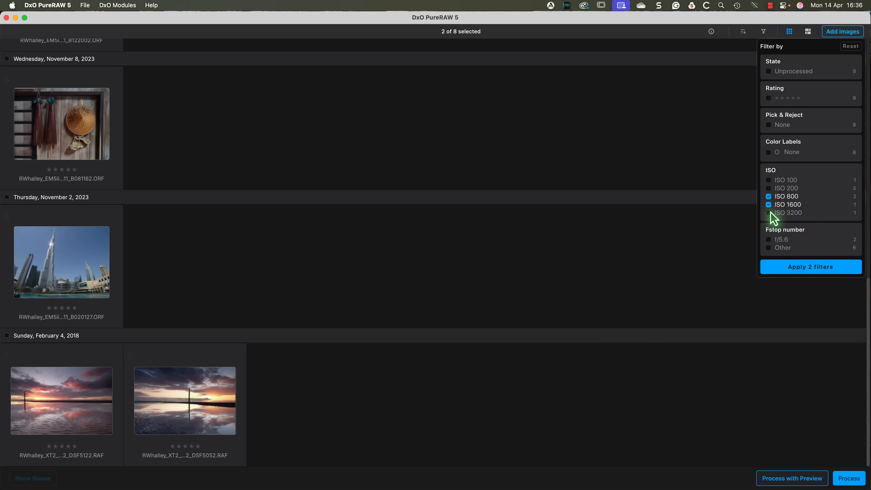
click(769, 212)
click(804, 268)
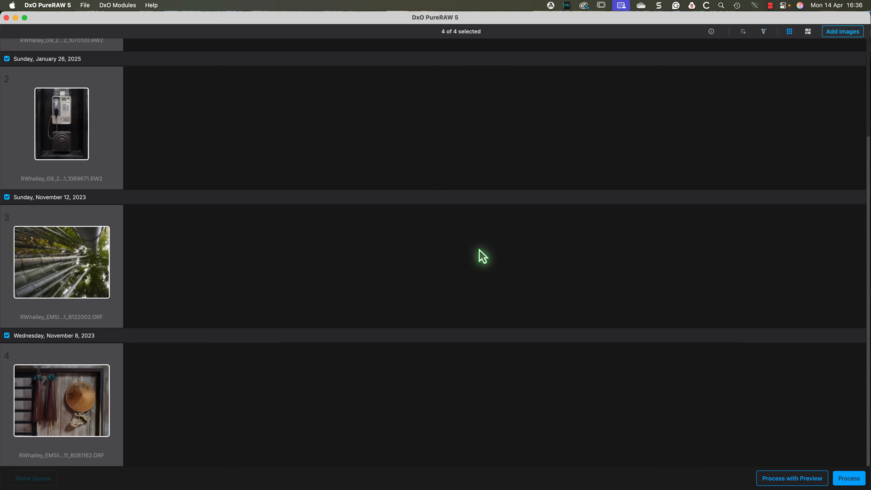
scroll(483, 257, up, 3)
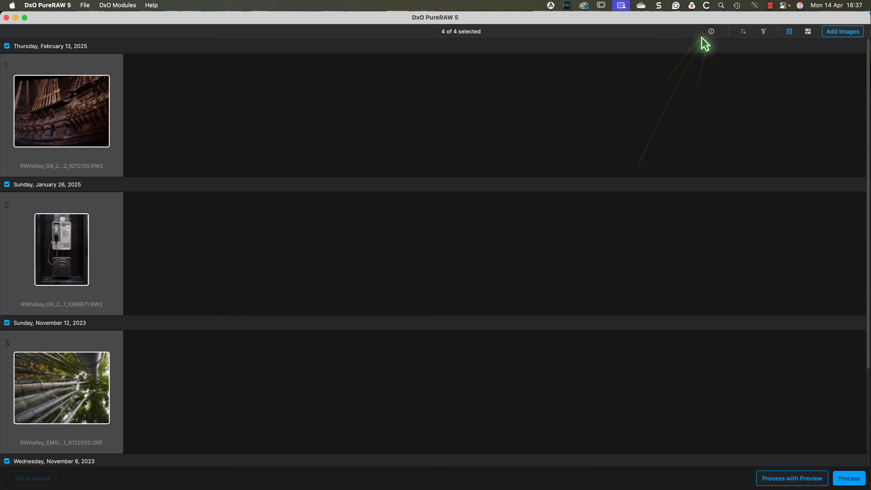
Show the image information window, examine the details of the ship and pay phone photos, and close it.
click(713, 32)
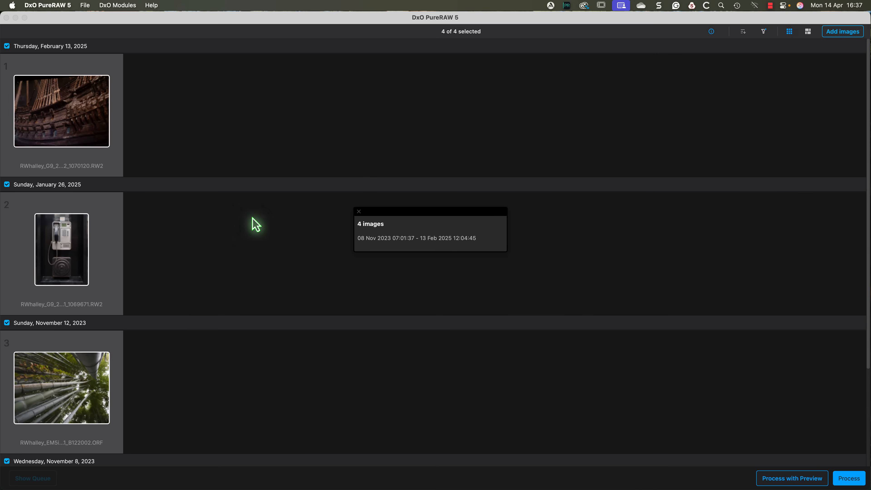
click(77, 121)
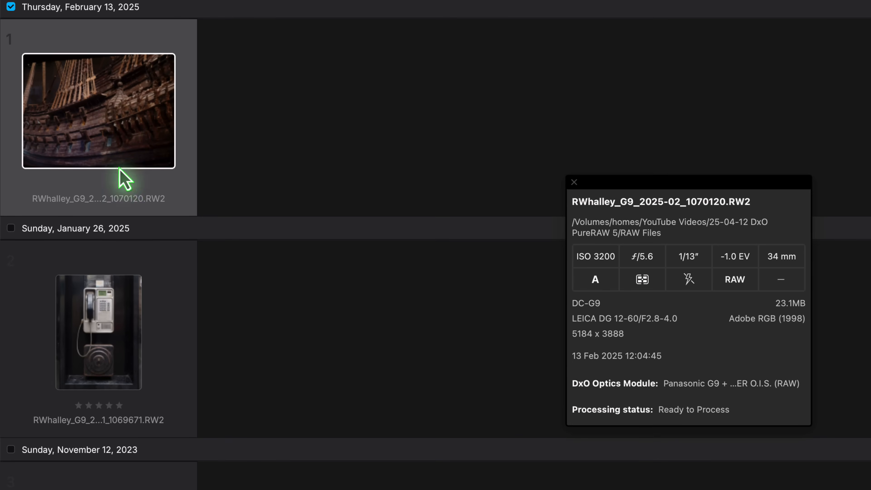
click(112, 292)
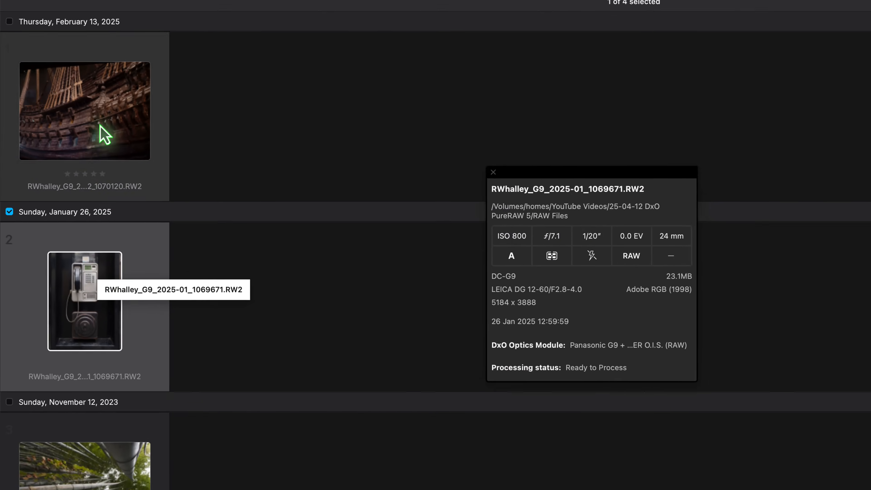
click(119, 139)
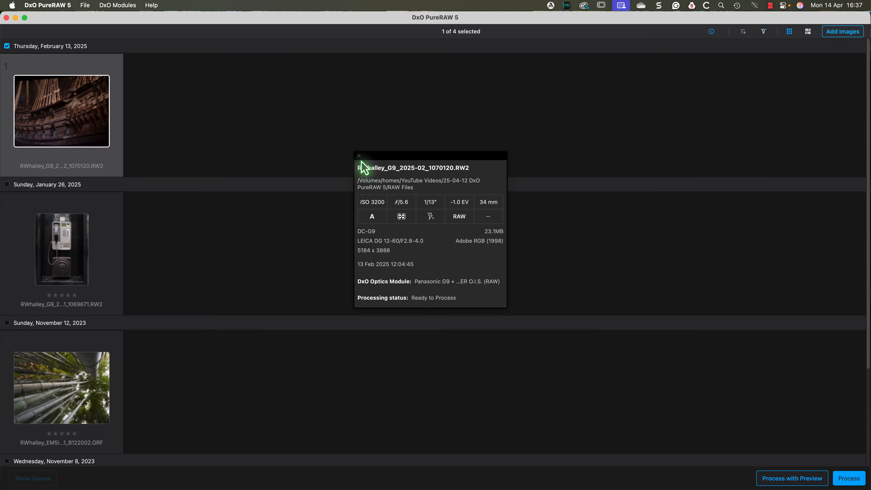
click(712, 31)
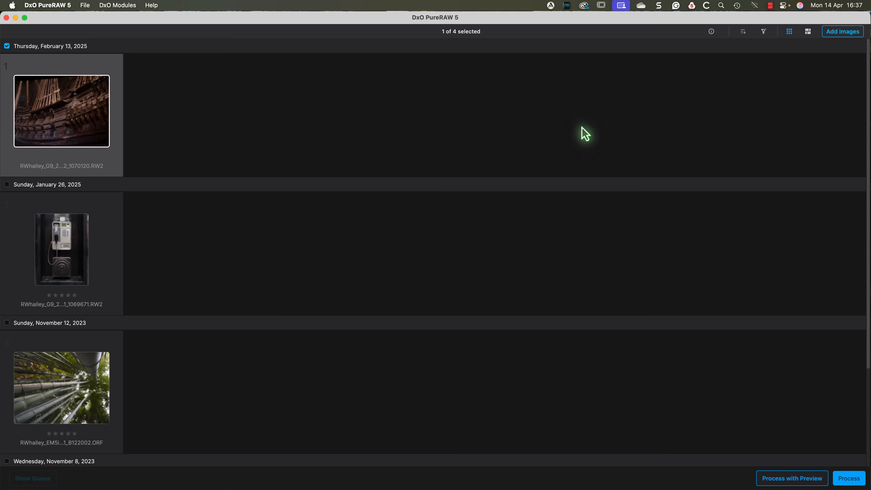
Reset the ISO filters to list all images, and try the compact thumbnail layout before returning to the regular grid.
click(764, 32)
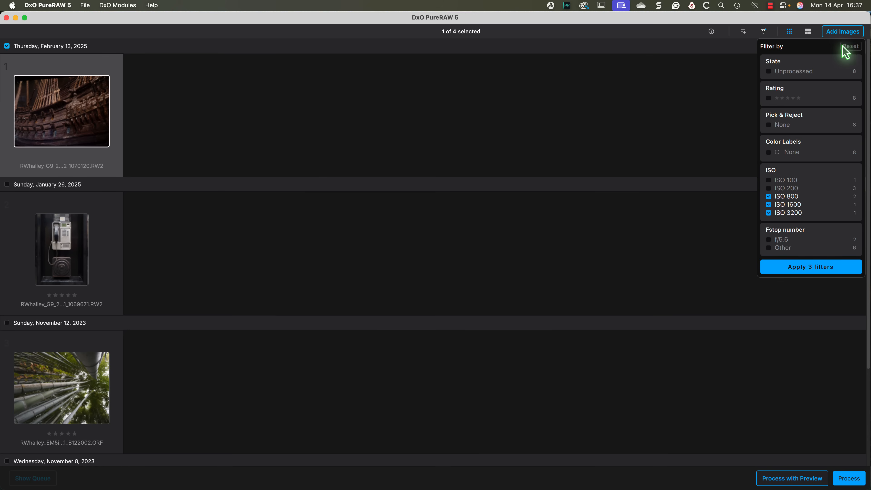
click(805, 269)
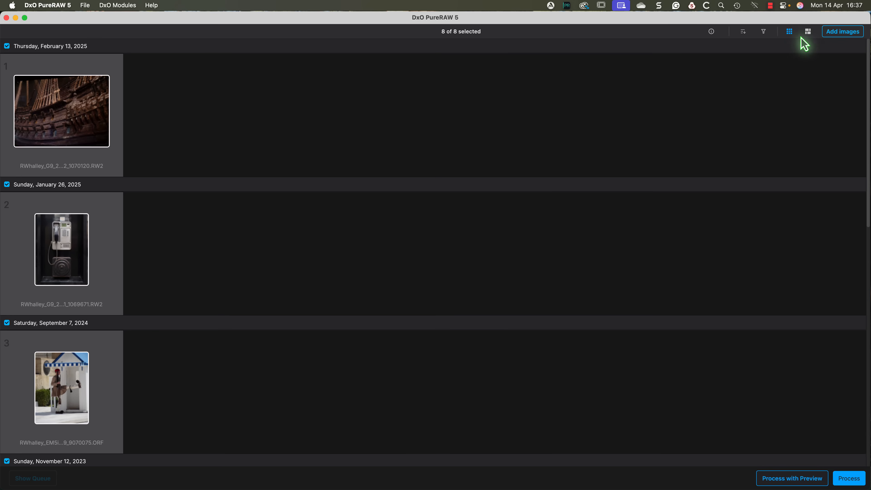
click(807, 33)
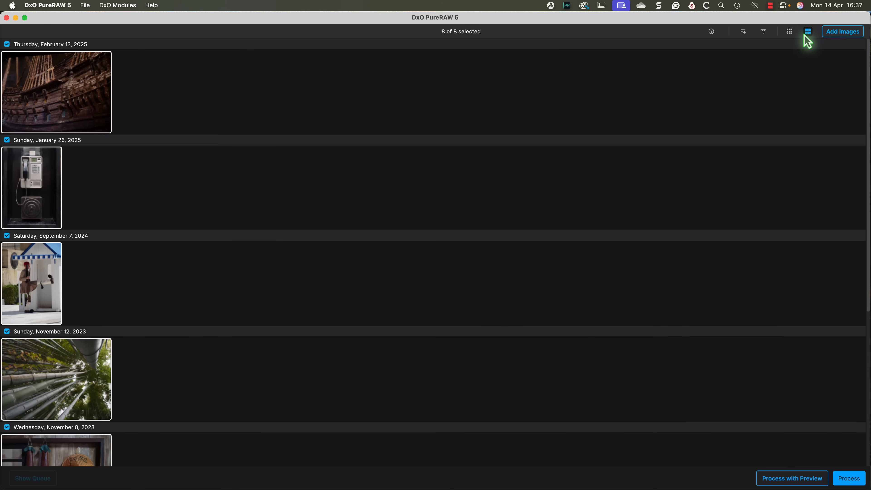
click(789, 34)
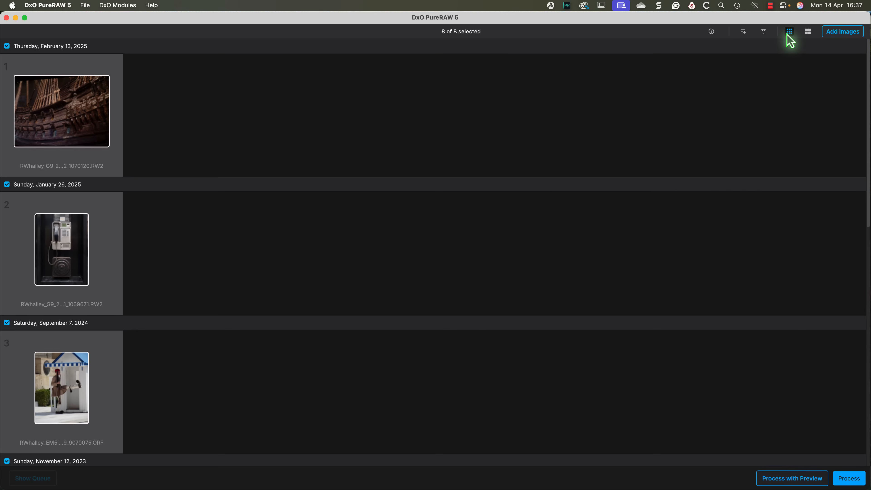
Clear the selection, select only the ship photo from Thursday, February 13, 2025, and open it for processing with preview.
click(306, 129)
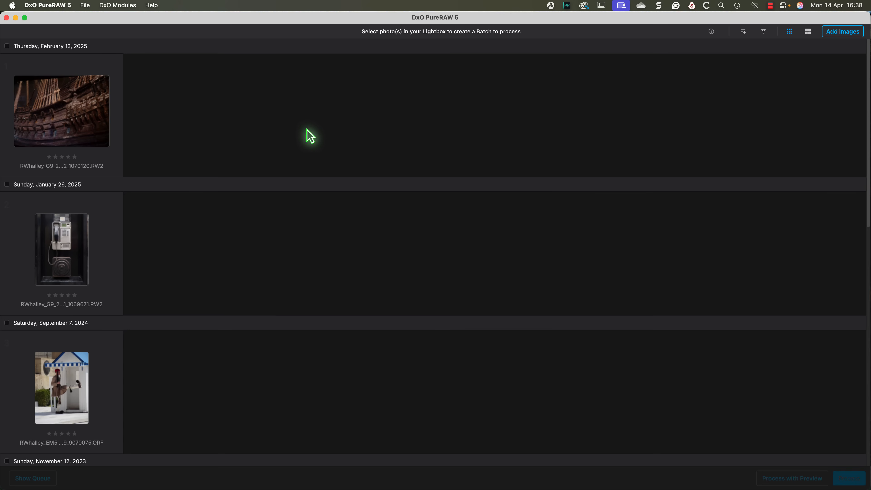
click(62, 103)
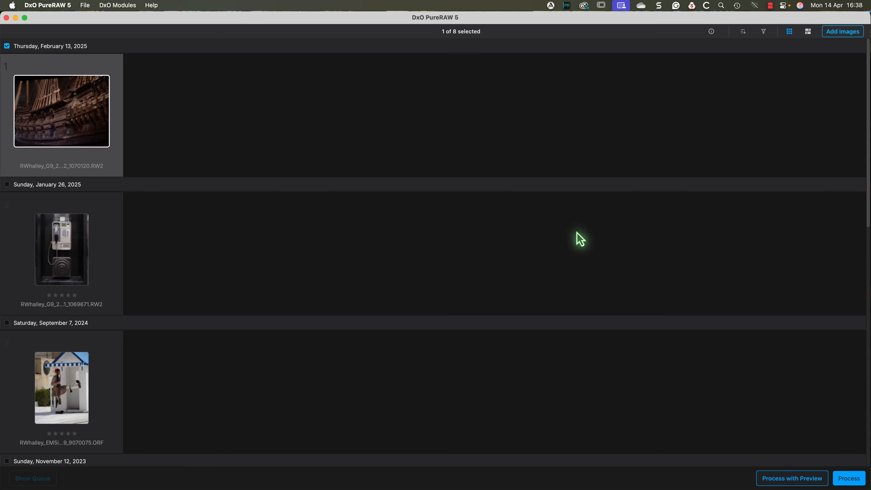
click(782, 479)
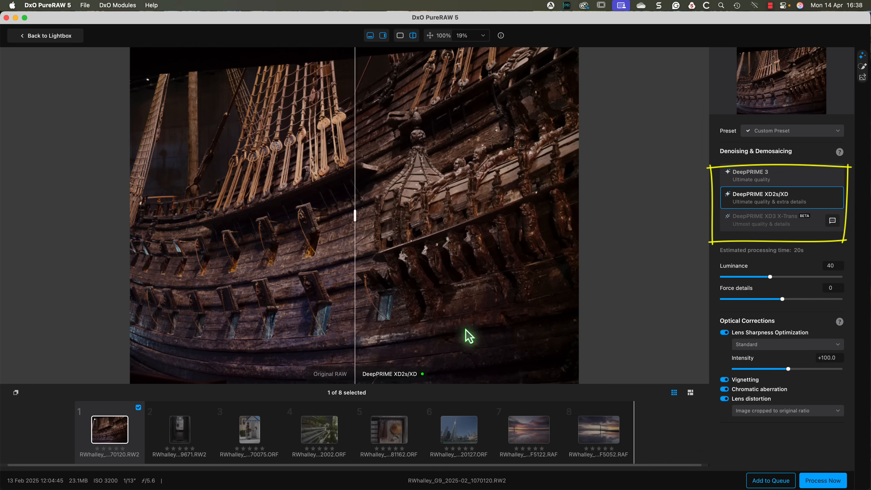
Try DeepPRIME 3 denoising on the ship photo, and return to DeepPRIME XD2s/XD.
click(762, 178)
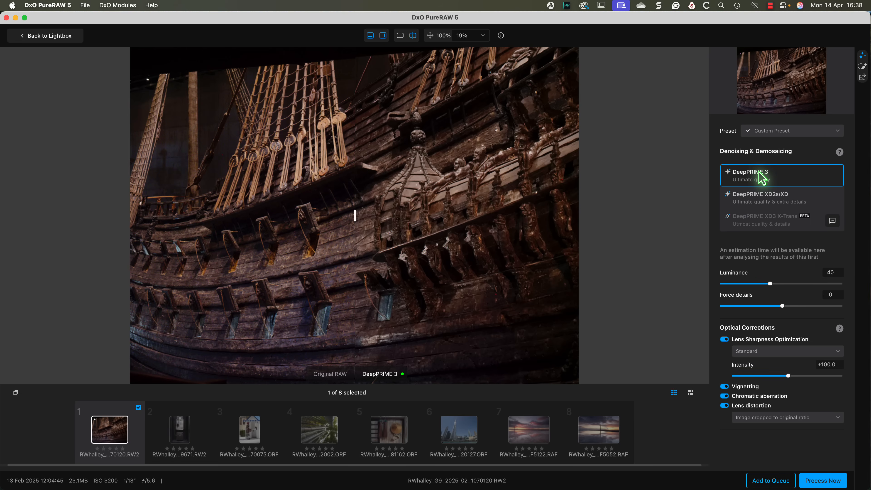
click(766, 195)
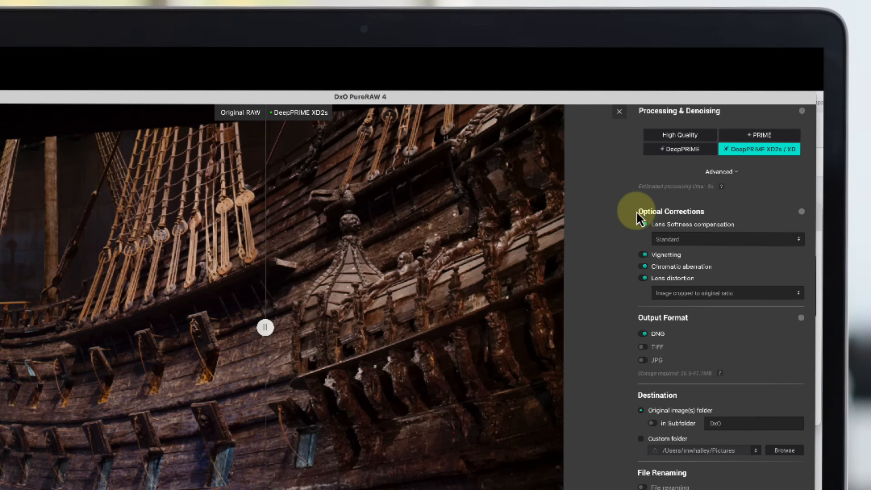
In DxO PureRAW 4, expand the advanced denoising options and adjust the noise reduction sliders.
click(734, 176)
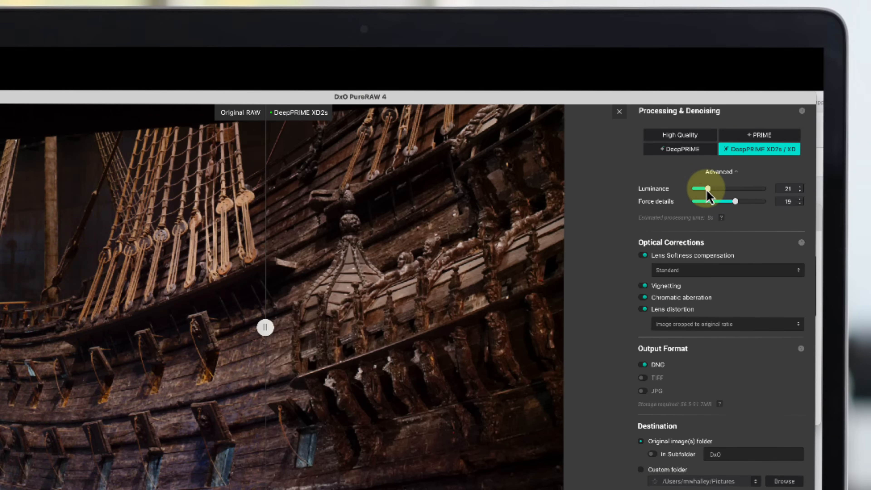
drag(734, 189, 720, 200)
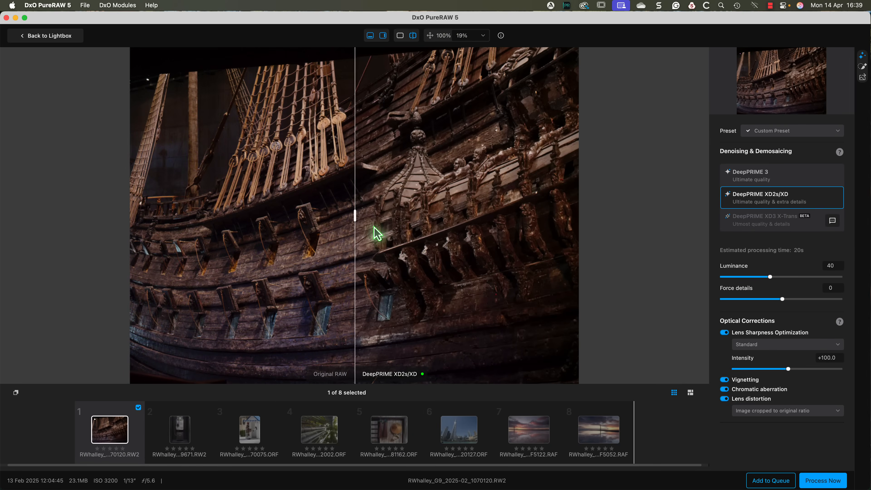
Shift the before/after divider in PureRAW 5, and try the split preview toggle and 1:1 zoom in PureRAW 4.
drag(330, 218, 336, 247)
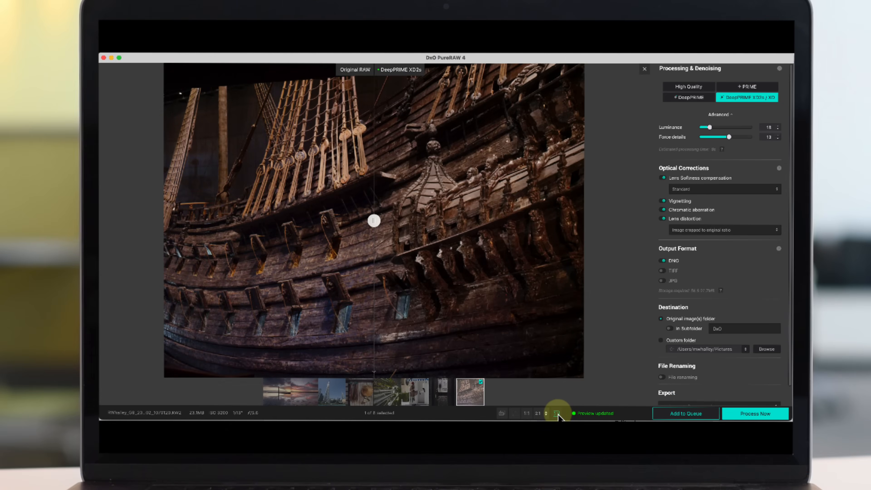
click(556, 414)
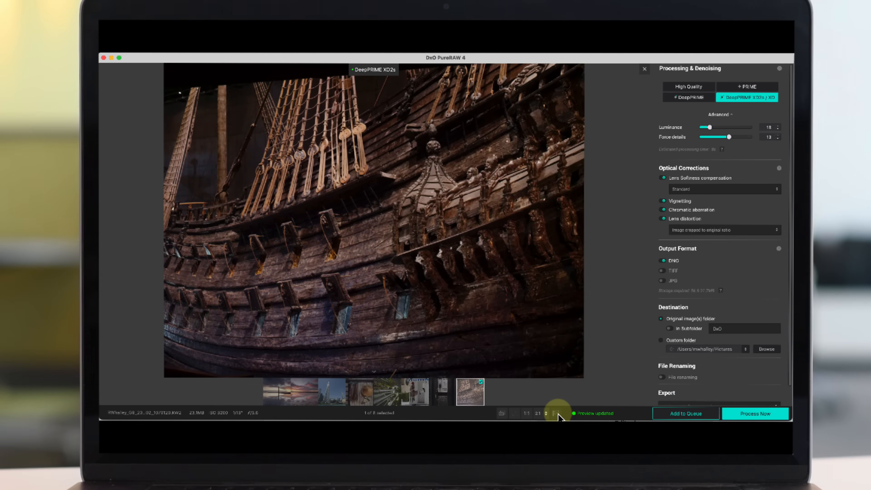
click(556, 413)
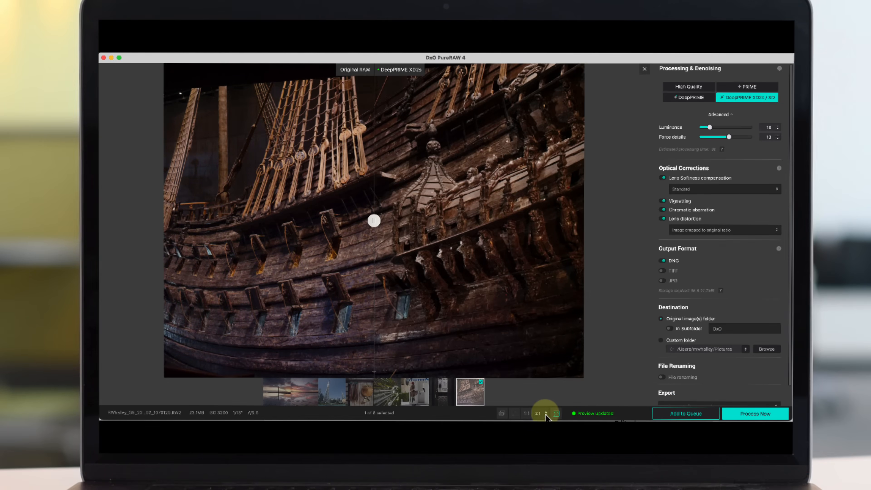
click(528, 413)
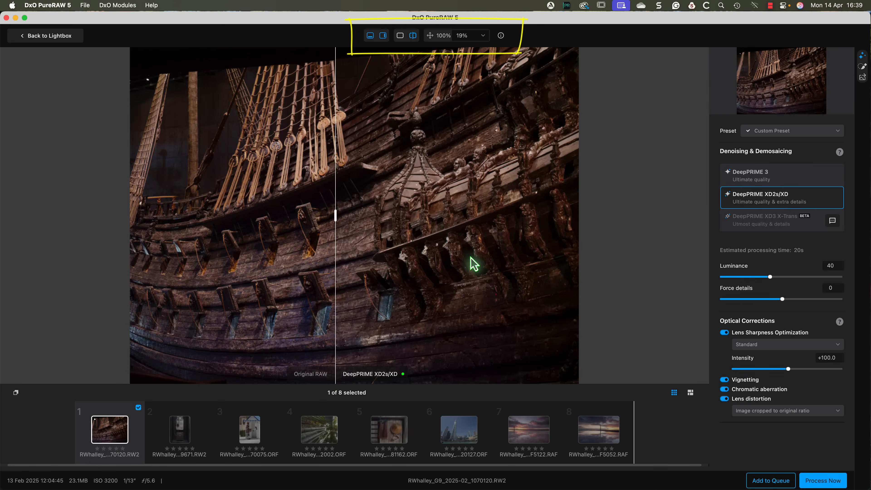
In PureRAW 5, hide and restore the filmstrip and settings sidebar, and switch to the single-image preview and back to split comparison.
click(370, 36)
click(383, 35)
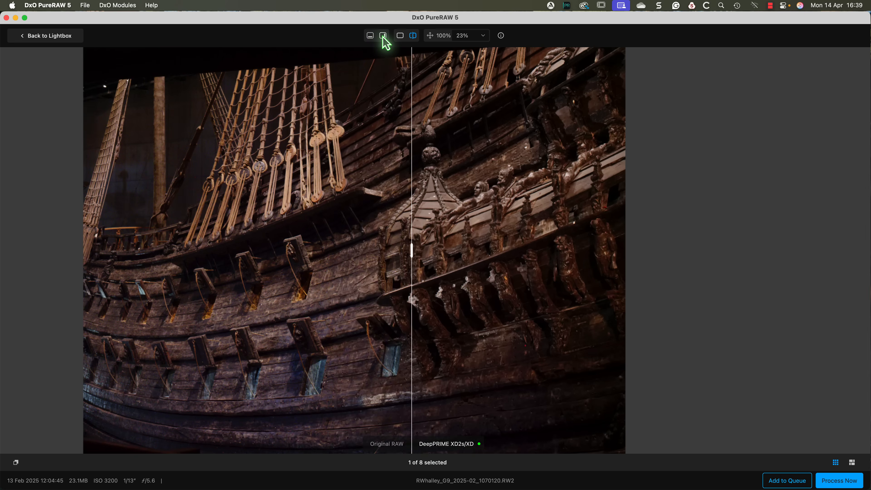
click(384, 36)
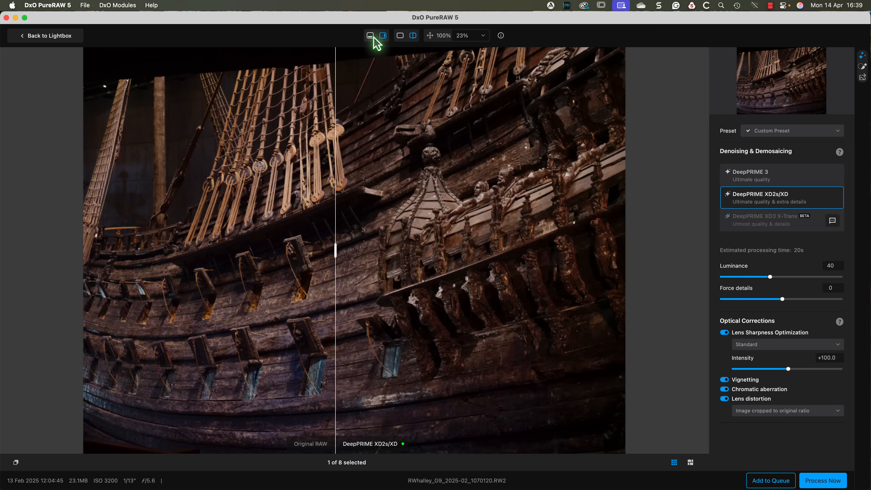
click(371, 35)
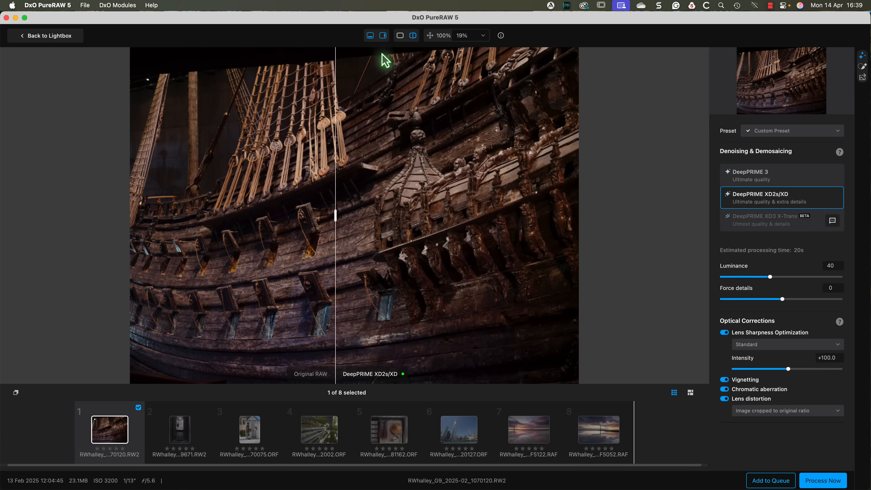
click(401, 36)
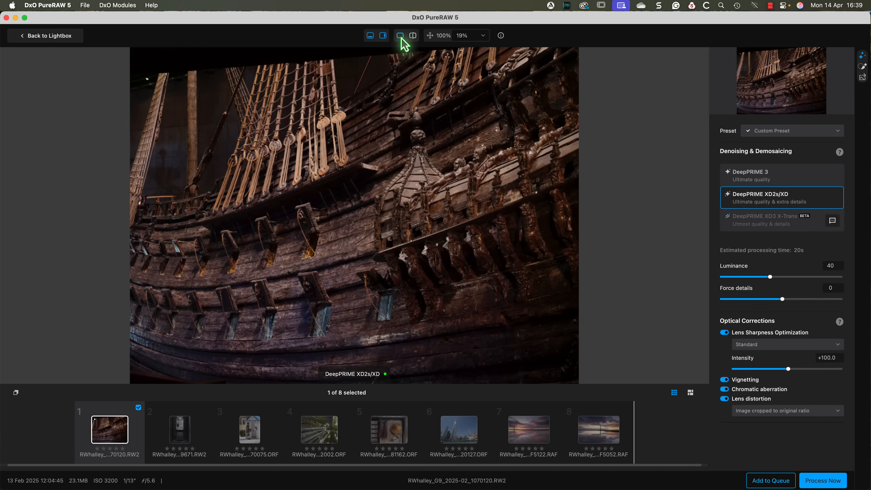
click(415, 36)
Check the available zoom levels, view the ship photo at 100%, and fit it back to the preview area.
click(484, 35)
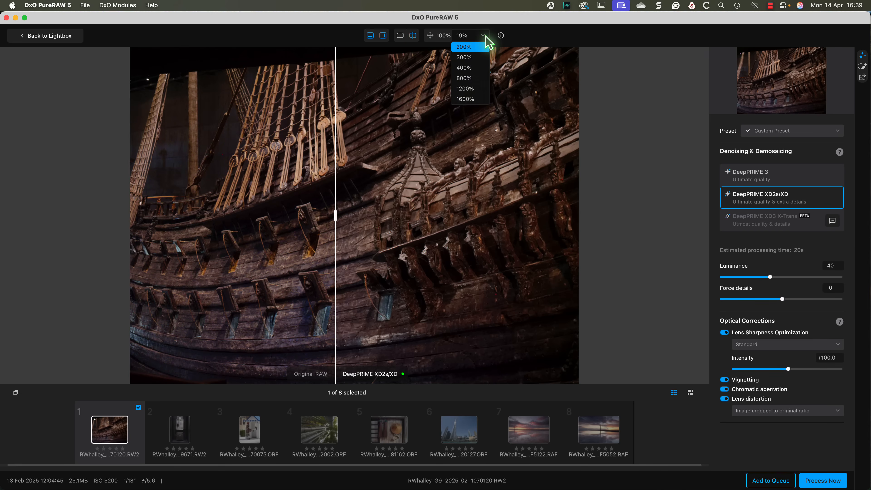
click(485, 36)
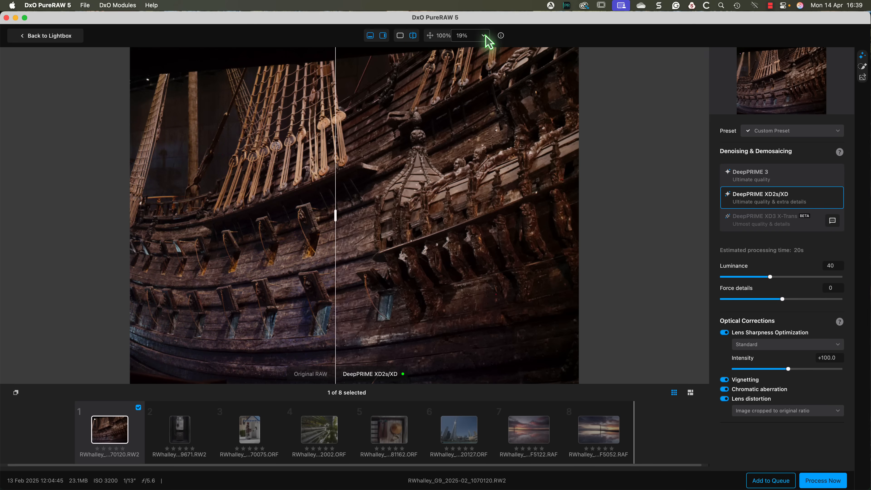
click(442, 36)
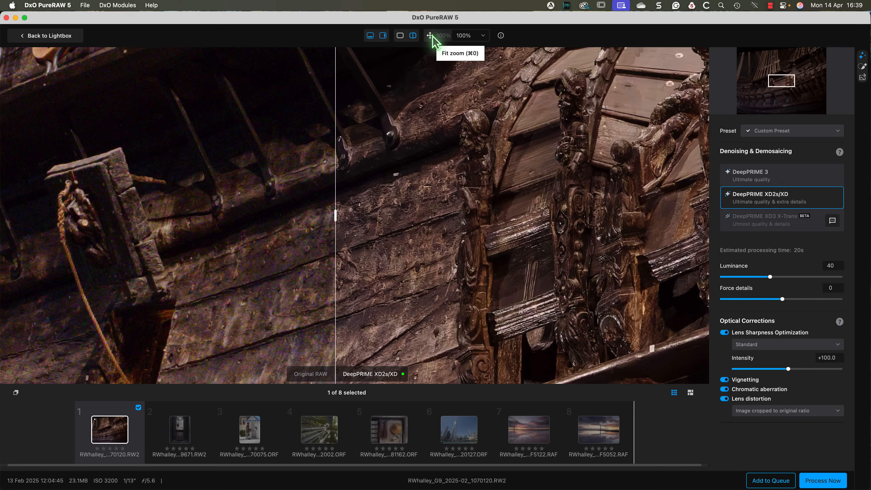
click(431, 35)
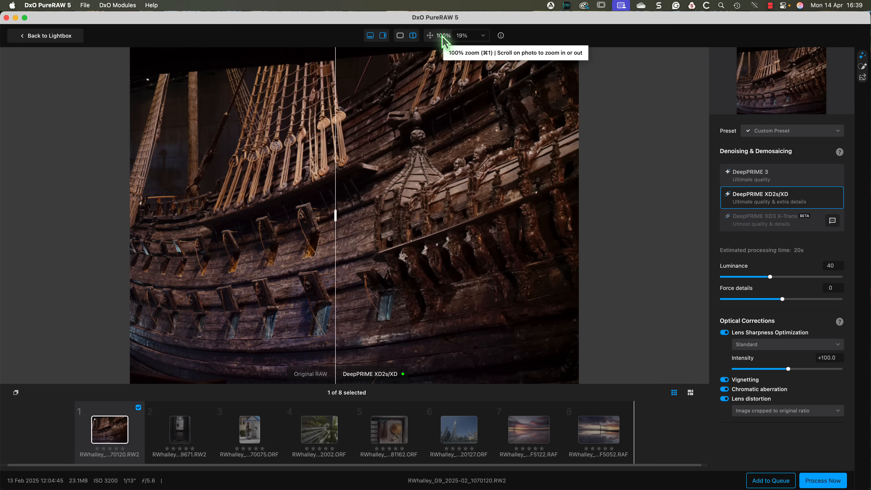
View the ship photo at 100% with the comparison divider shifted, and toggle Lens Sharpness Optimization off and back on.
click(443, 36)
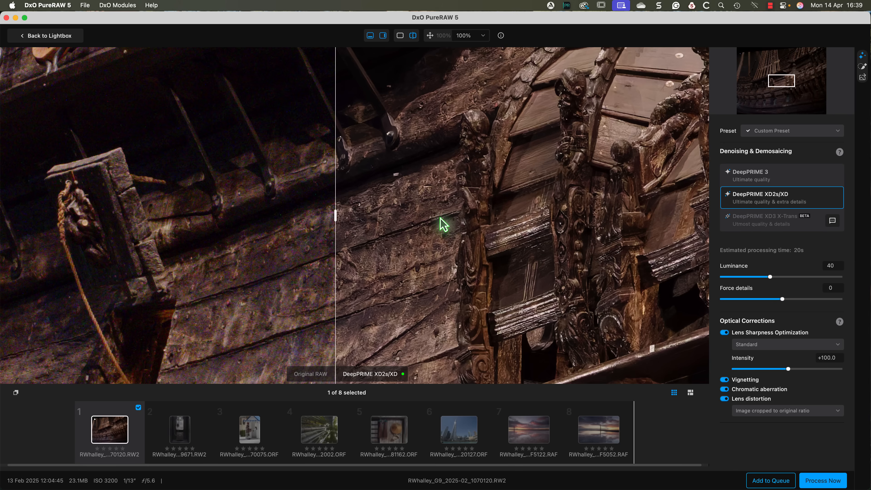
drag(337, 215, 324, 237)
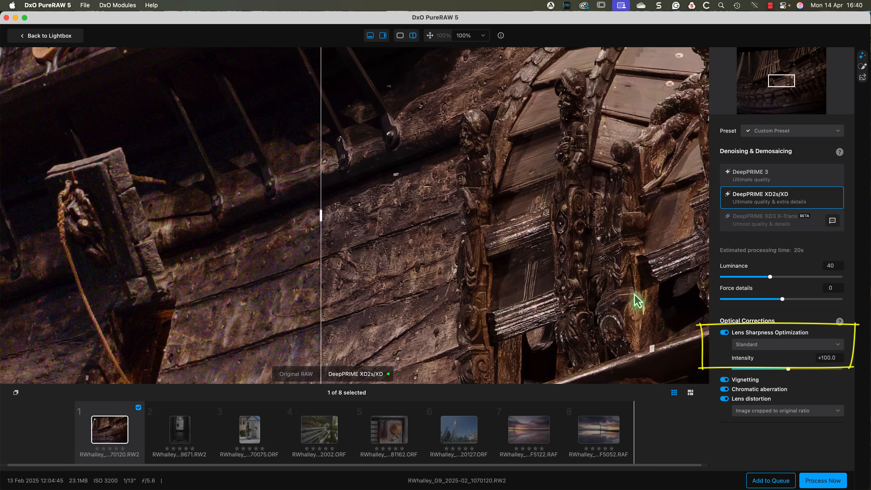
click(724, 333)
click(725, 333)
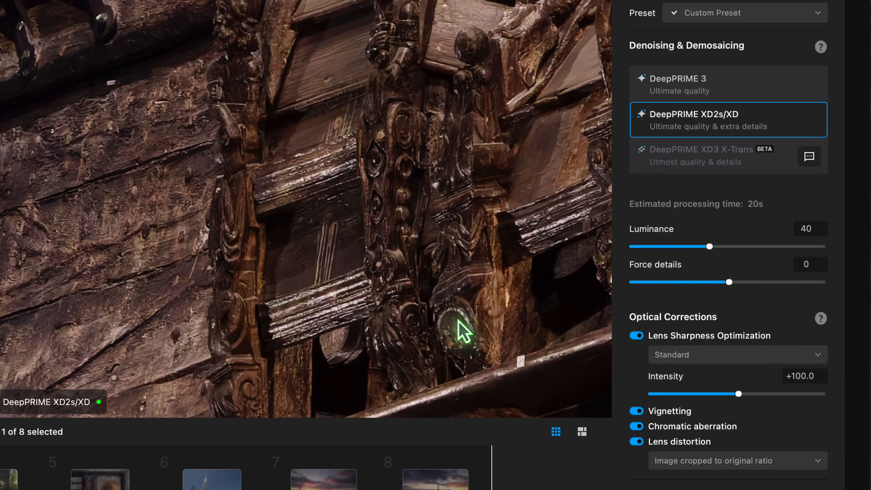
Switch Lens Sharpness Optimization to Soft and fine-tune its intensity to +53.2.
click(688, 357)
click(682, 372)
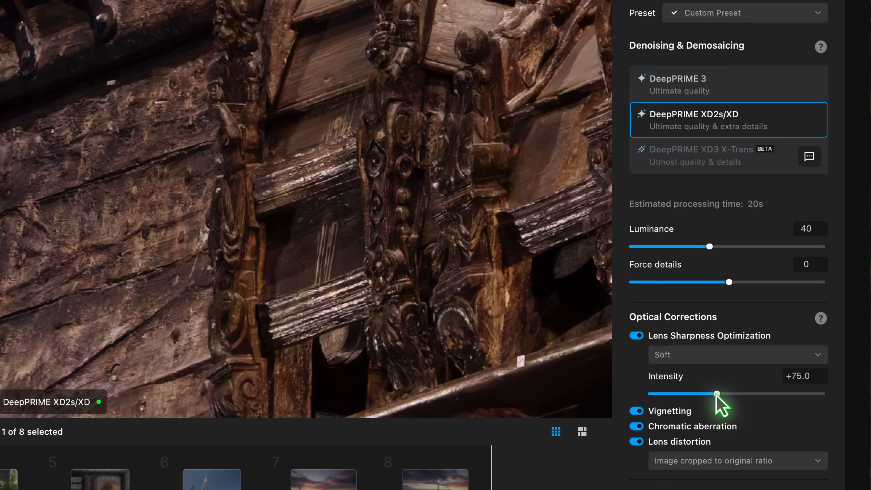
drag(716, 395, 698, 398)
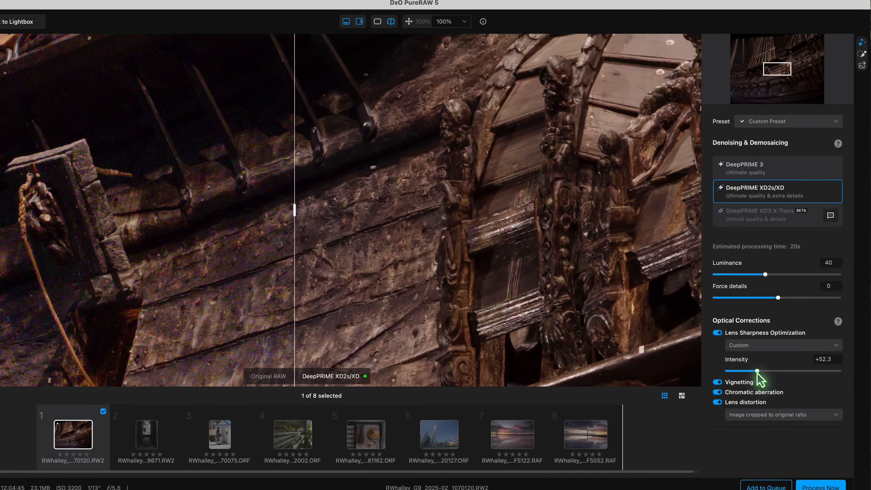
drag(757, 374, 758, 373)
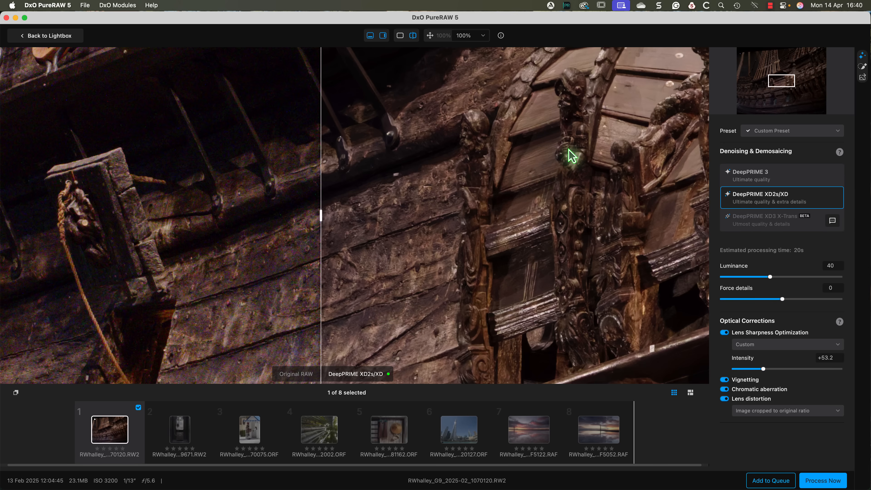
Save the current settings as a new preset named "Panasonic G9 ISO3200 Low Sharpening" and check it in the preset list.
click(840, 130)
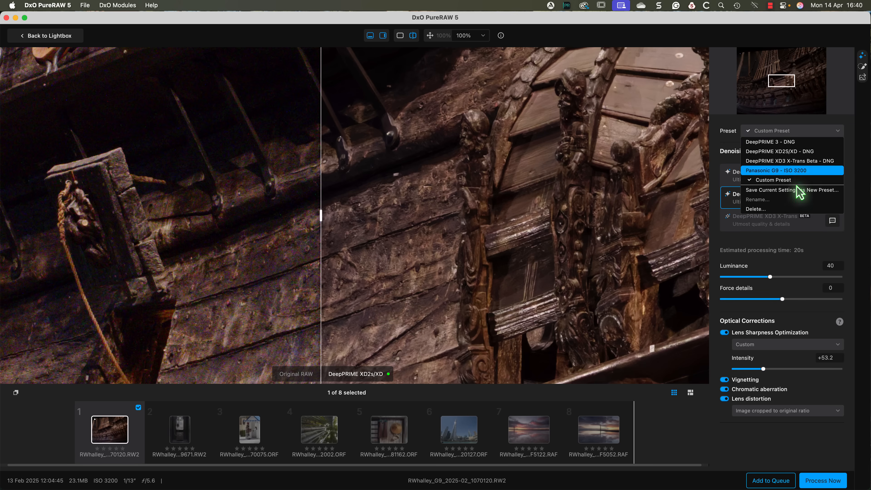
click(786, 190)
click(452, 187)
text(Panasonic G9 ISO3200 Low Sharpening)
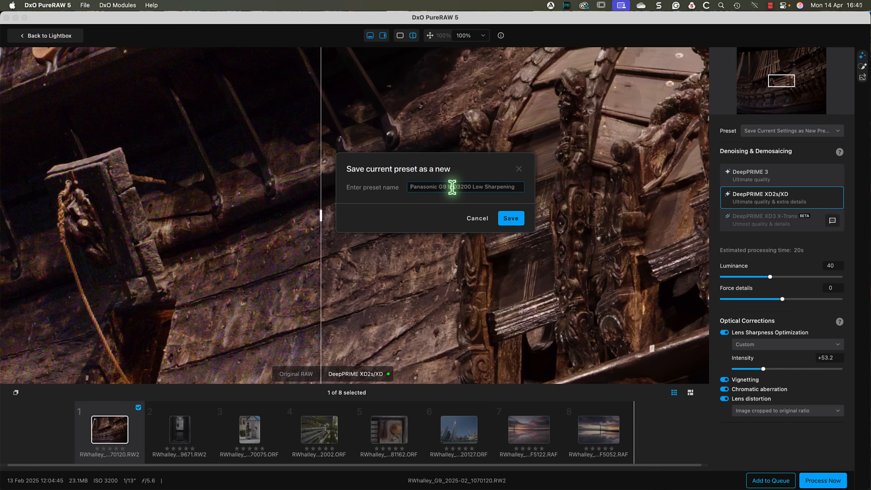
click(511, 218)
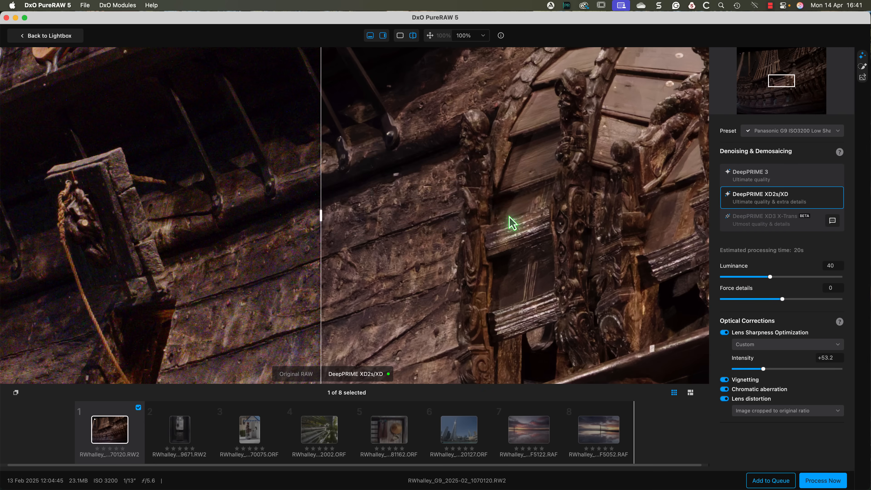
click(839, 131)
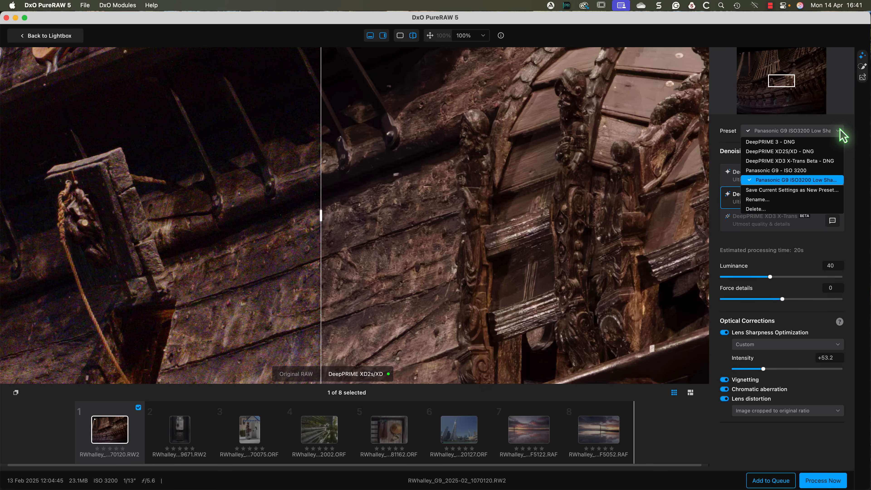
click(809, 181)
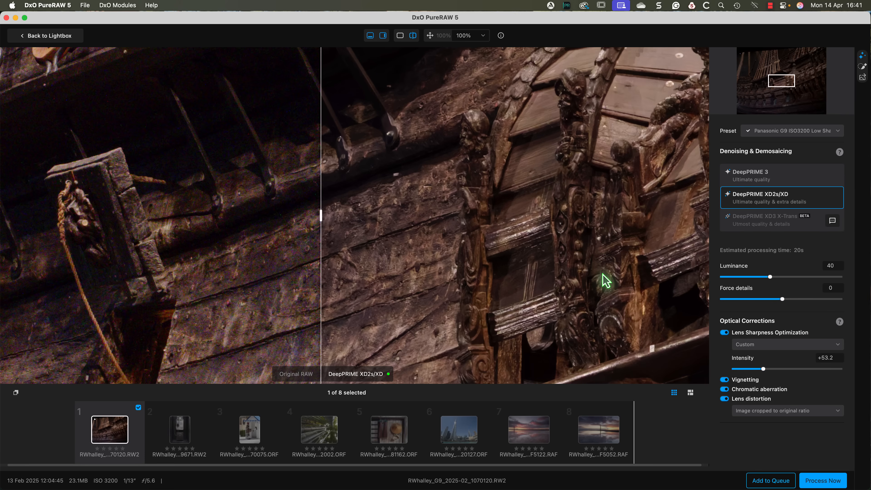
Try the mosaic view for the filmstrip and return it to the grid view.
click(691, 392)
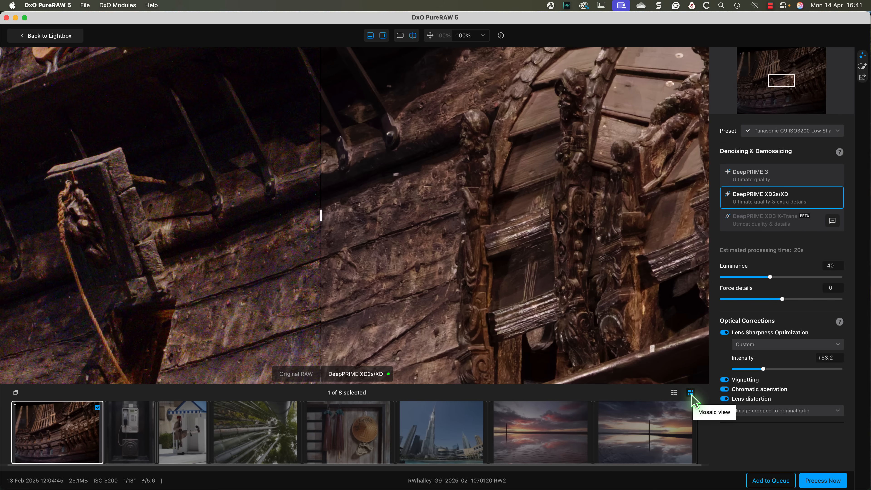
click(691, 393)
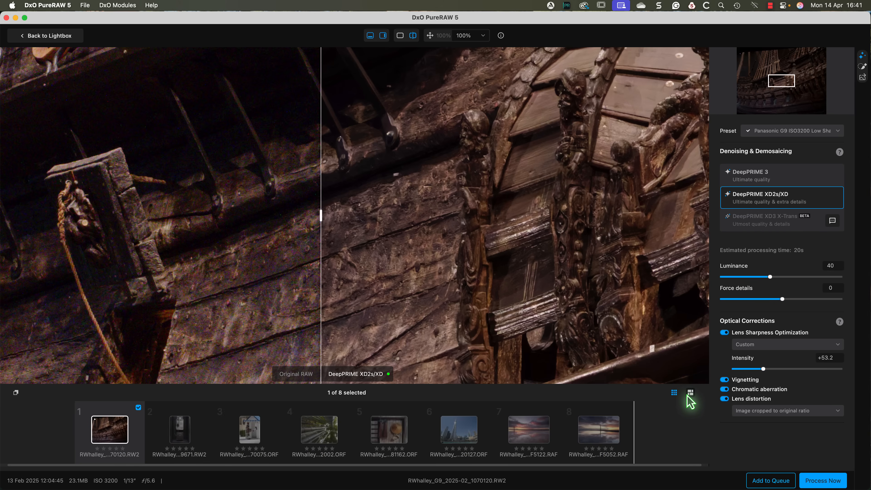
click(690, 393)
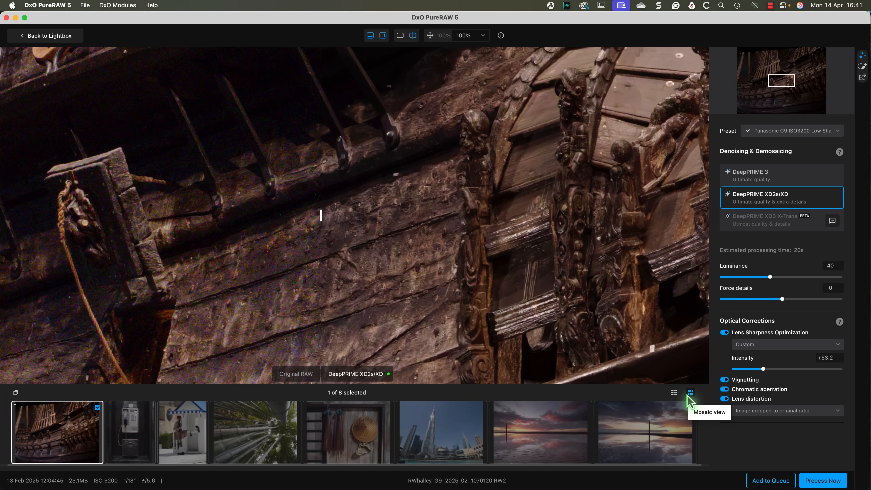
click(674, 394)
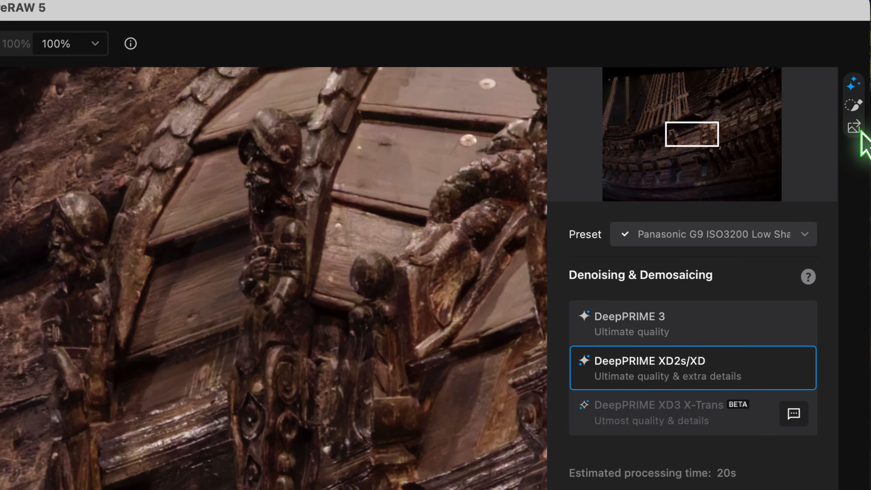
Show the output settings for the ship photo and add it to the processing queue.
click(858, 128)
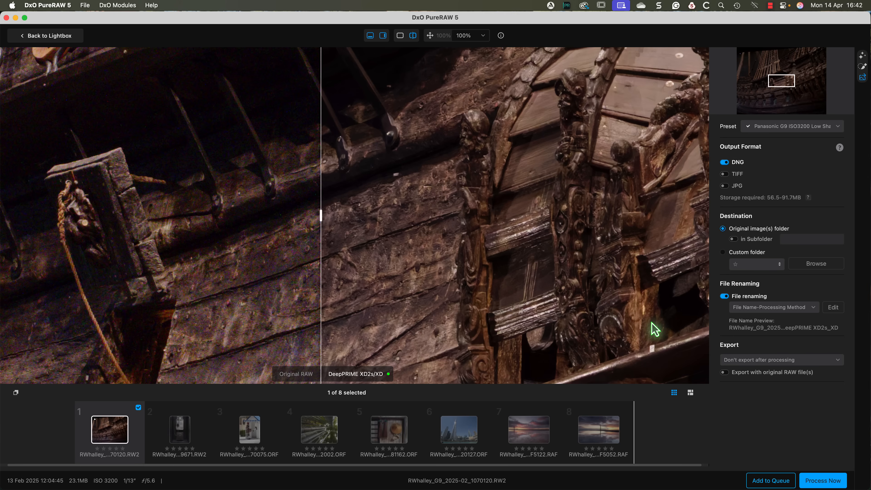
click(758, 479)
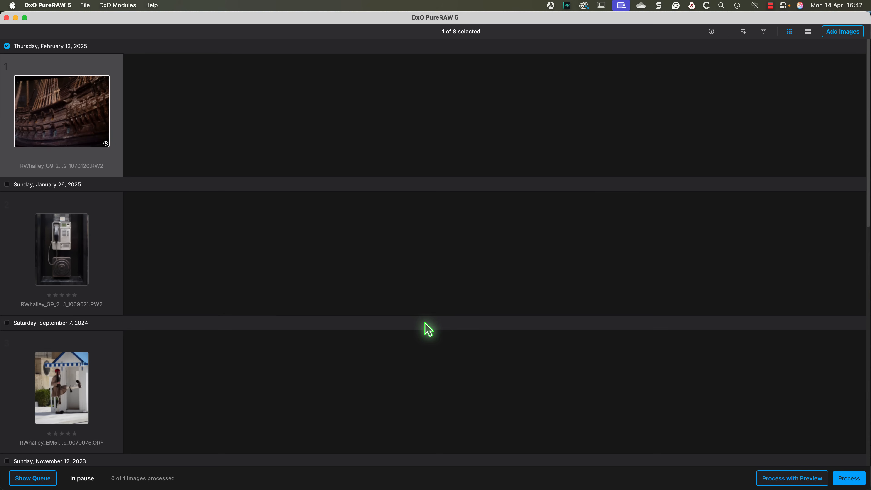
Select the DSF5122.RAF sunset photo dated February 4, 2018 in the Lightbox and open it for processing with preview.
scroll(429, 329, down, 3)
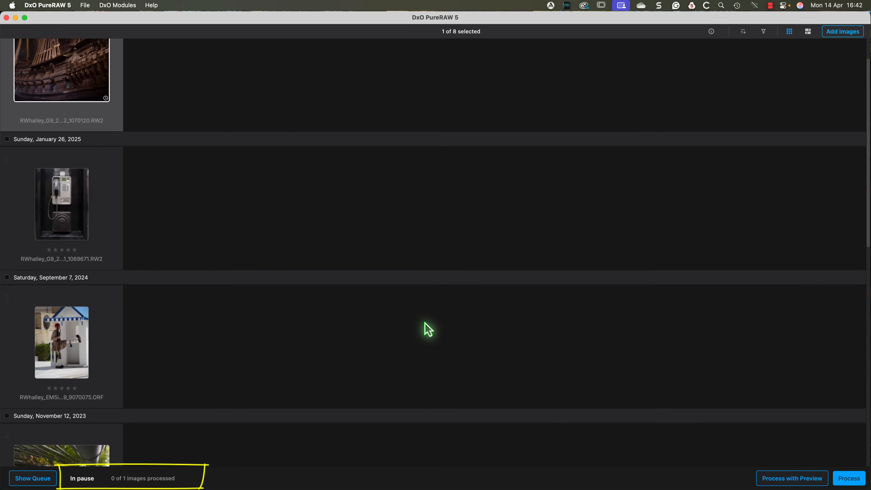
scroll(427, 329, down, 10)
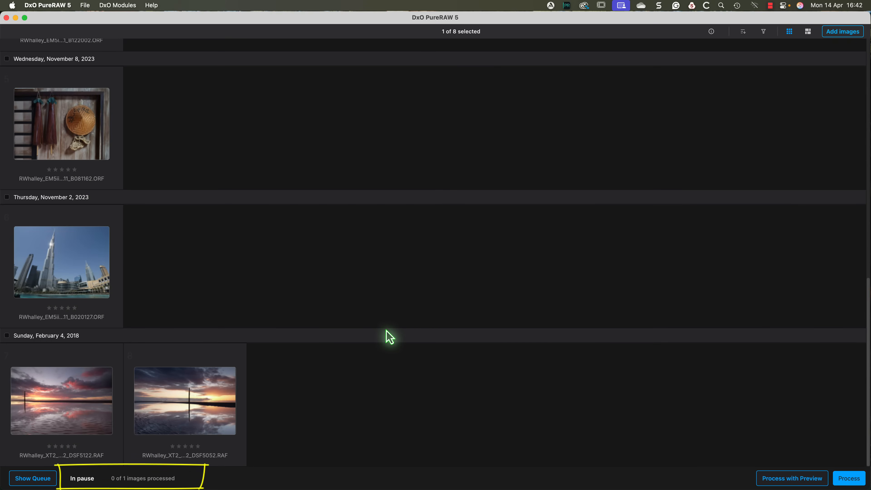
click(64, 388)
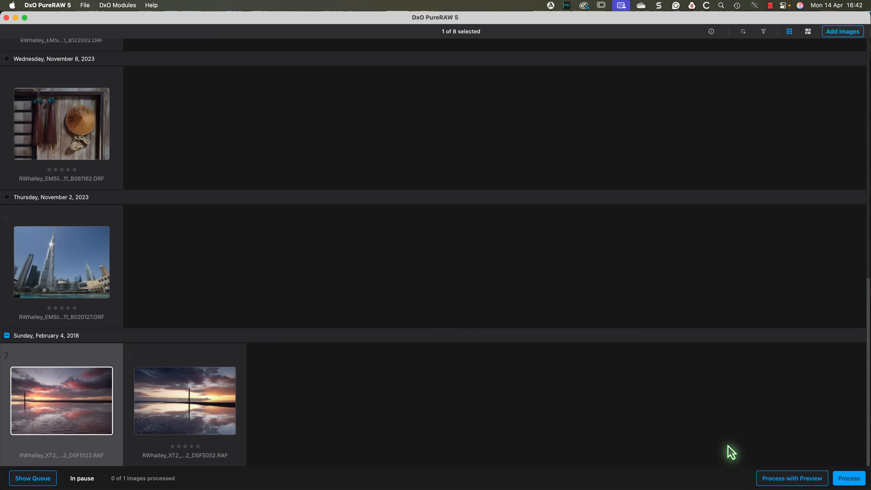
click(787, 480)
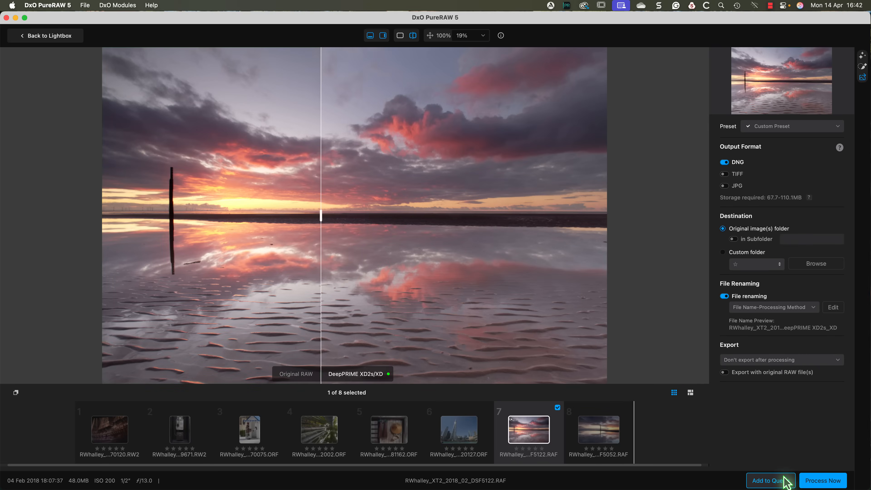
Apply the "Panasonic G9 ISO3200 Low Sharpening" preset to the sunset photo and switch its denoising method to DeepPRIME XD3 X-Trans.
click(863, 56)
click(838, 131)
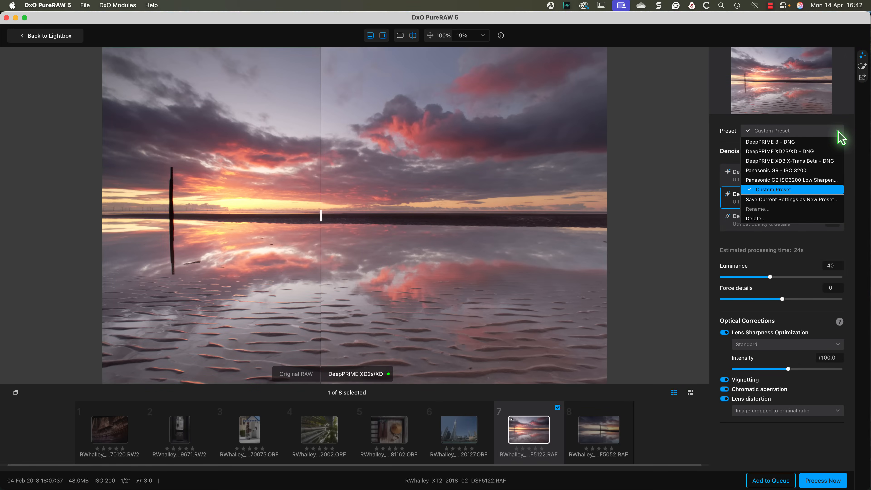
click(819, 182)
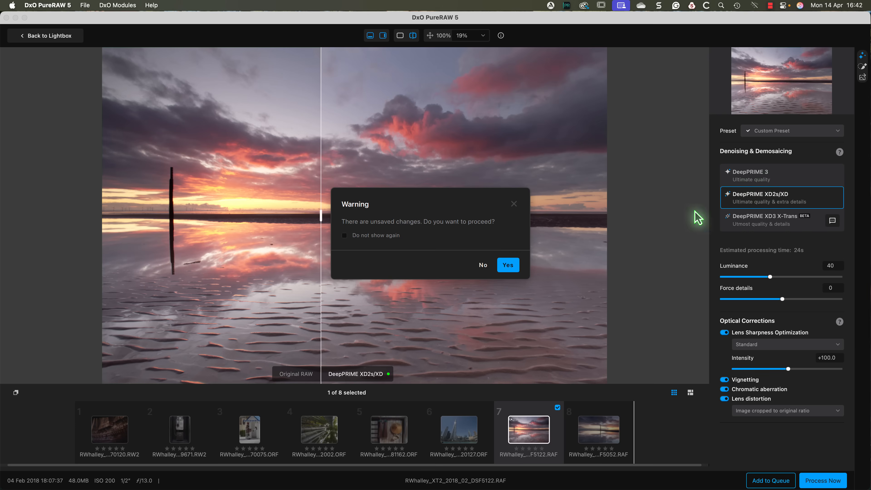
click(508, 266)
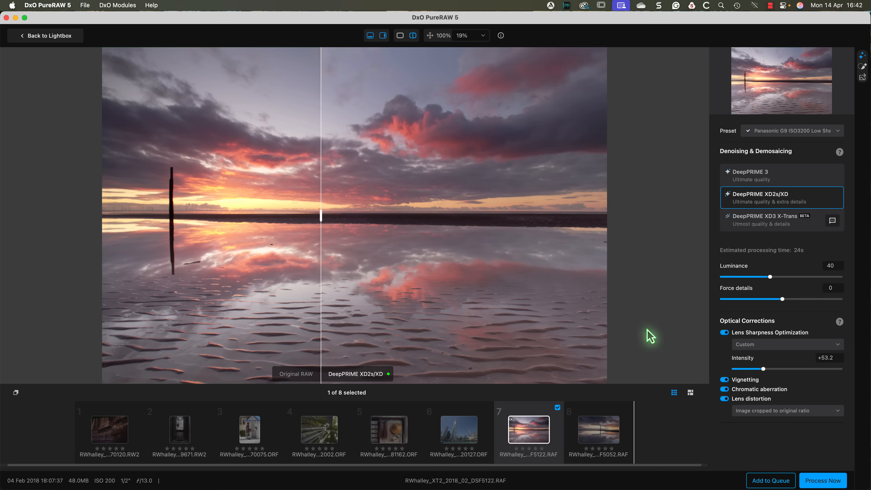
click(778, 220)
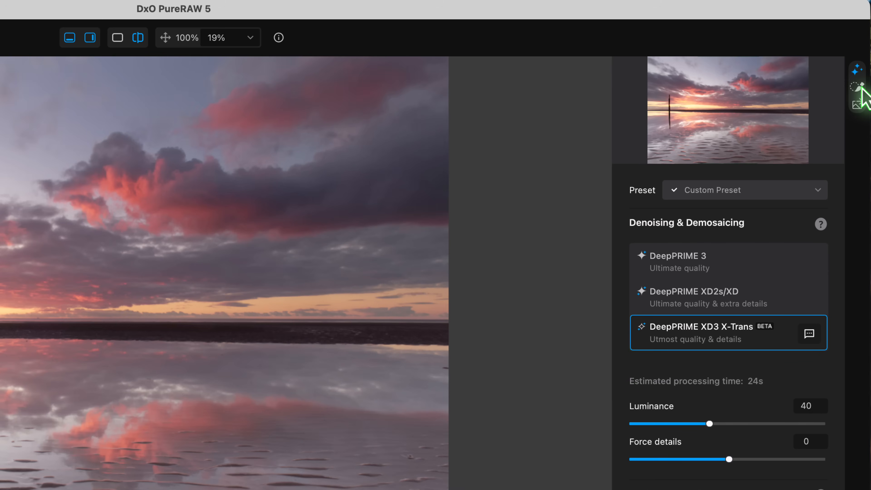
Open the local adjustments and rename the first layer mask as Foreground.
click(860, 88)
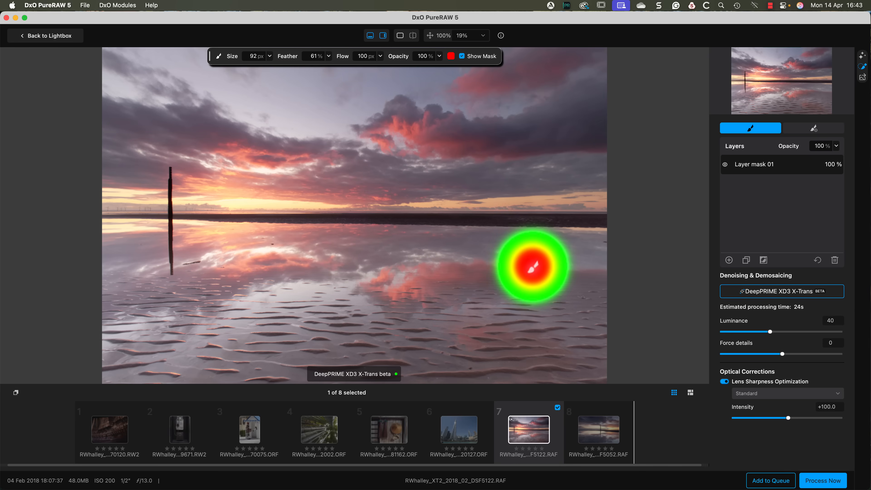
double_click(760, 164)
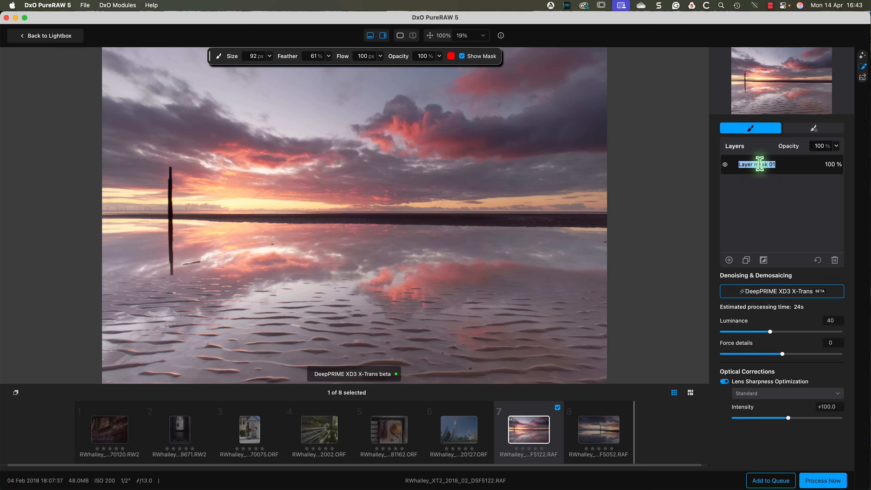
text(Foreground)
key(Return)
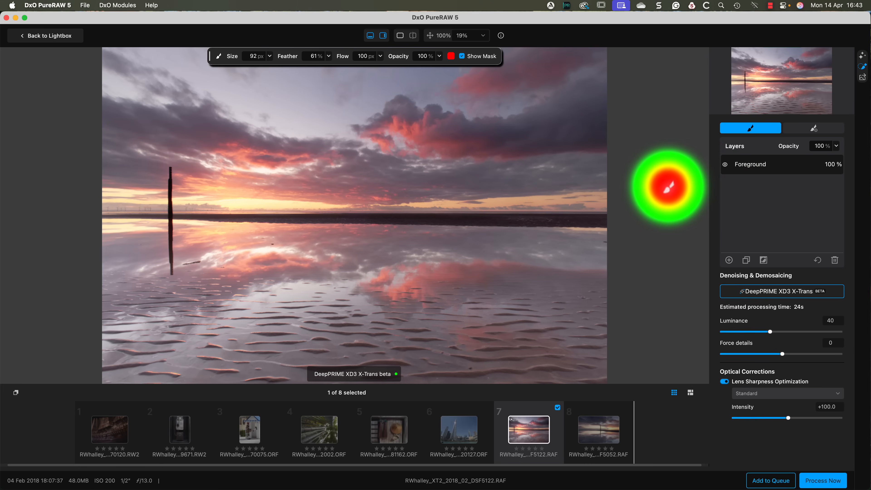
Set the brush size to 182 px and paint the Foreground mask over the whole beach below the horizon.
click(269, 57)
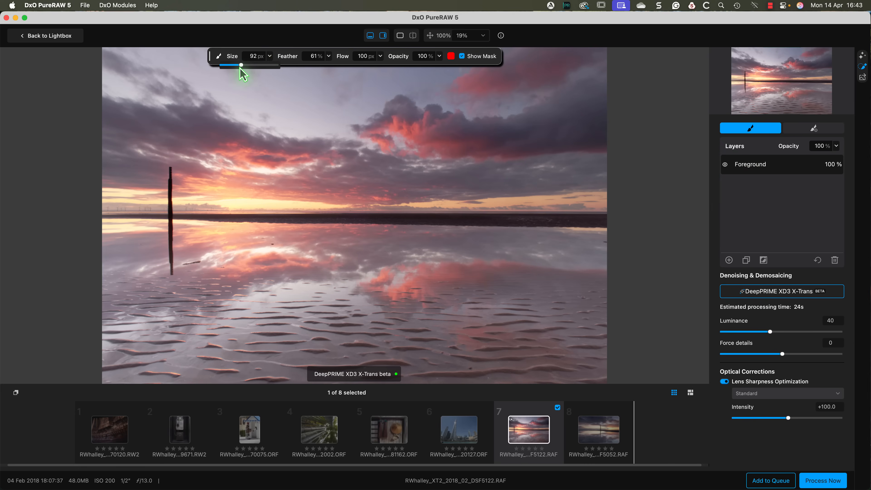
drag(241, 66, 263, 66)
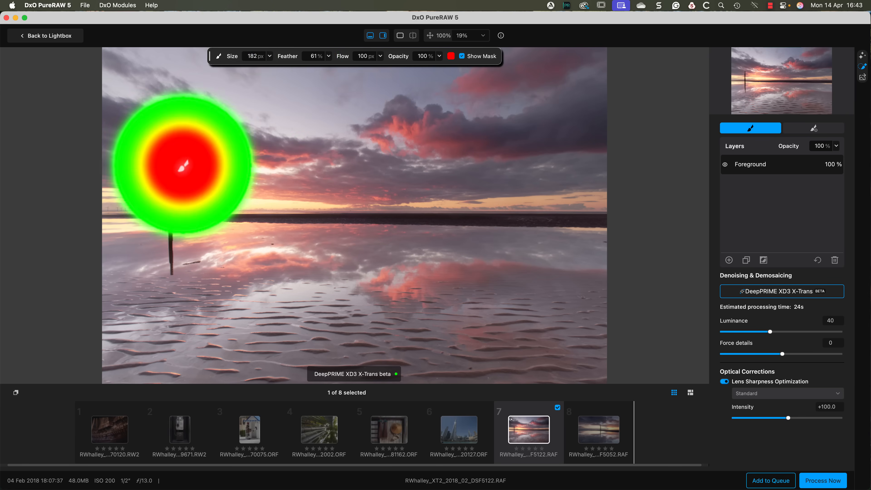
mouse_move(105, 236)
mouse_down()
mouse_move(607, 237)
mouse_move(78, 282)
mouse_move(525, 288)
mouse_move(123, 335)
mouse_move(467, 340)
mouse_move(615, 331)
mouse_move(144, 366)
mouse_move(661, 363)
mouse_move(439, 366)
mouse_move(621, 311)
mouse_up()
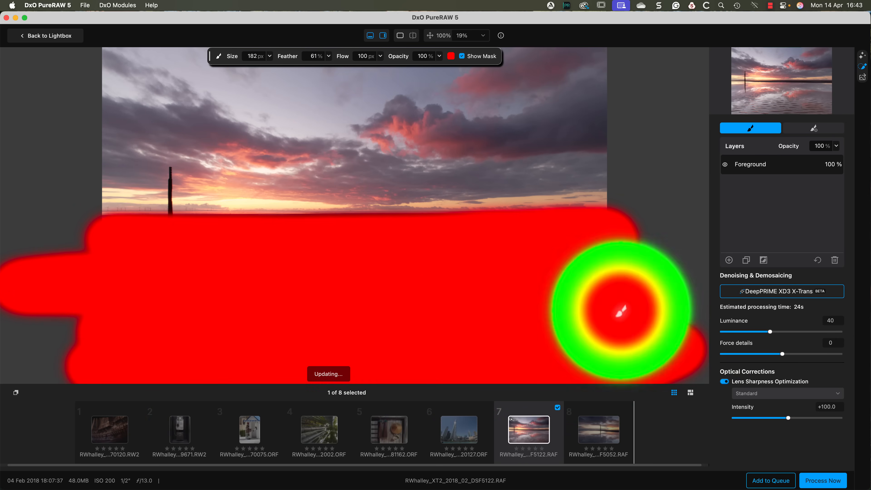
Hide the mask overlay and set the Foreground layer's luminance to 0, force details to 71 and lens sharpness intensity to +164.6.
click(462, 56)
key(super+0)
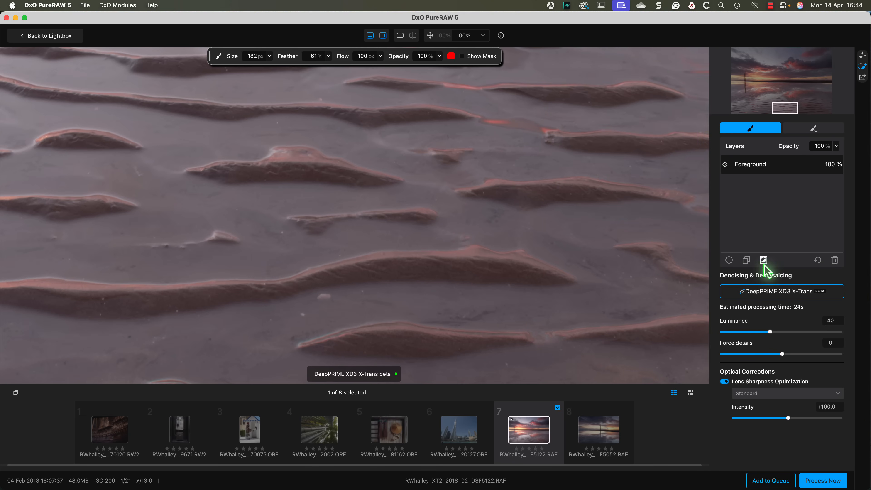
drag(770, 332, 722, 332)
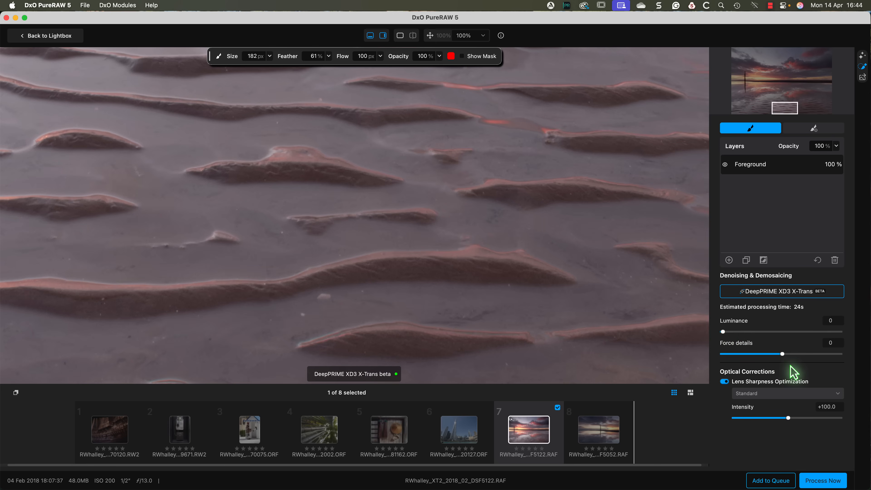
drag(783, 354, 824, 354)
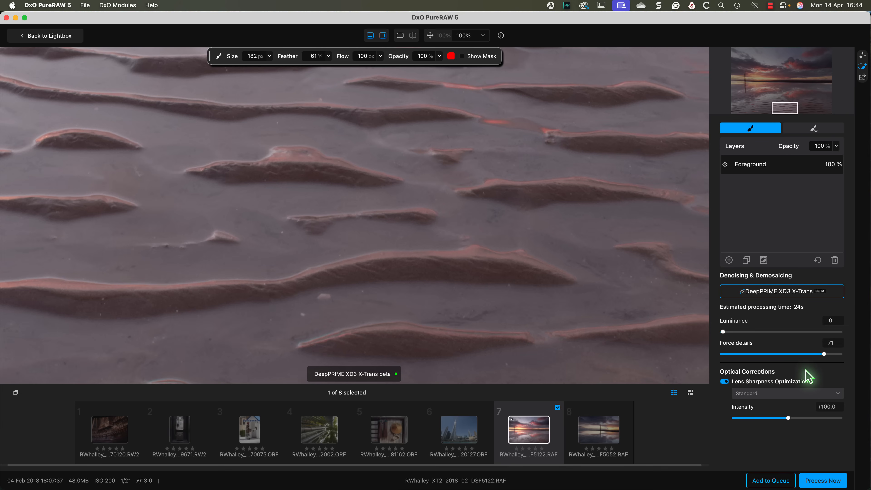
drag(788, 418, 823, 418)
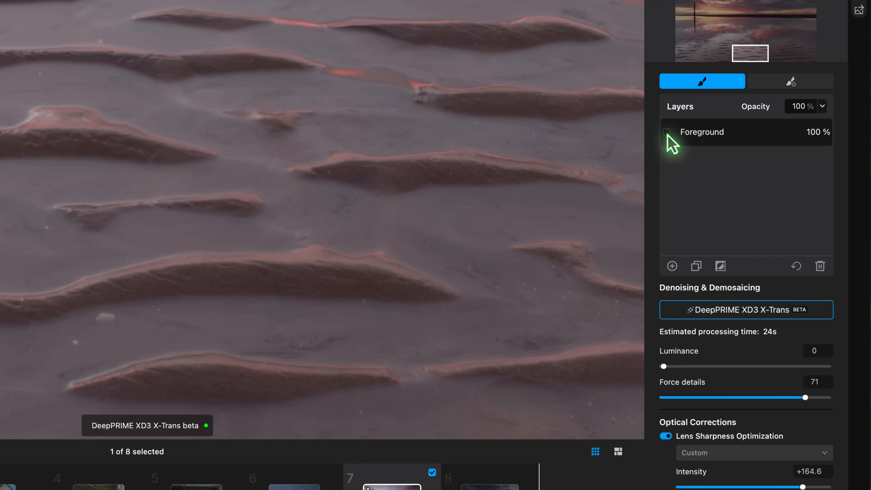
Compare the beach ripples with the Foreground layer hidden and shown, and against the original RAW.
click(667, 132)
click(667, 132)
click(667, 133)
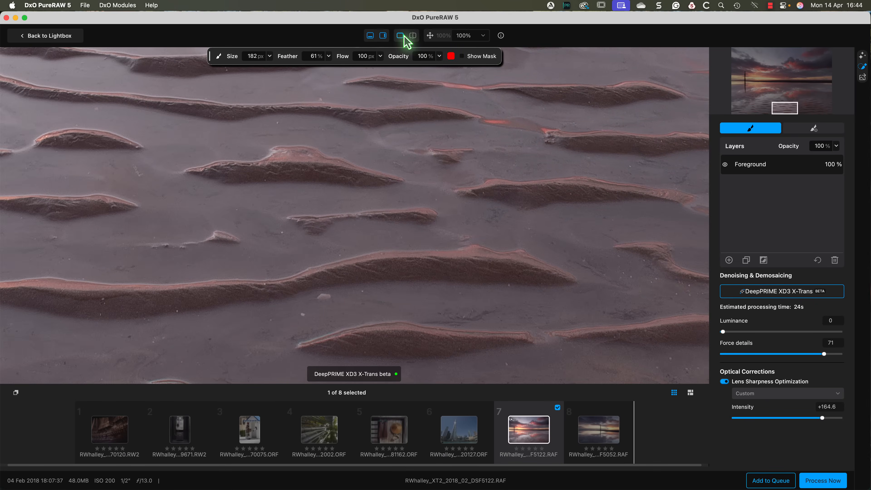
click(402, 36)
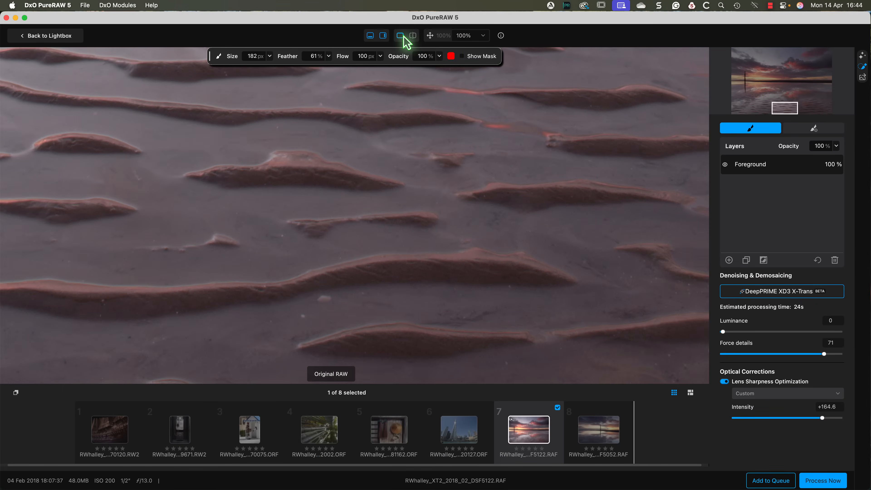
click(402, 36)
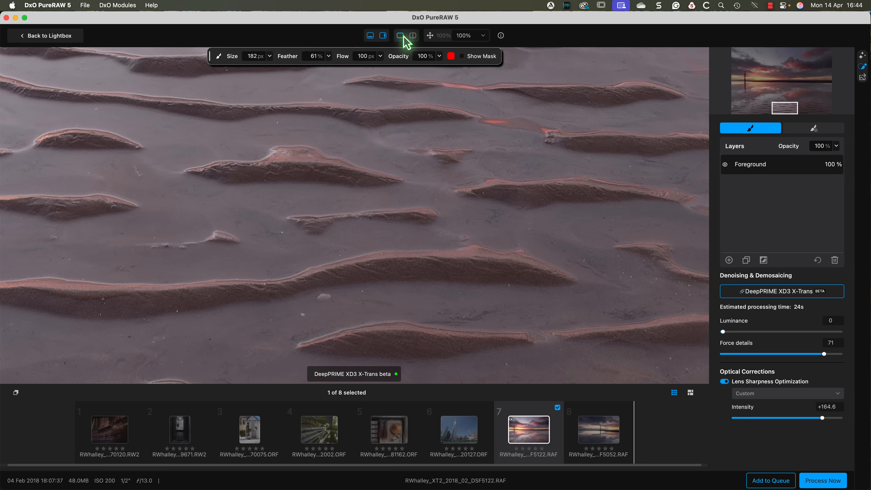
Add the sunset photo to the processing queue, run the queued batches and view the processed results.
click(778, 478)
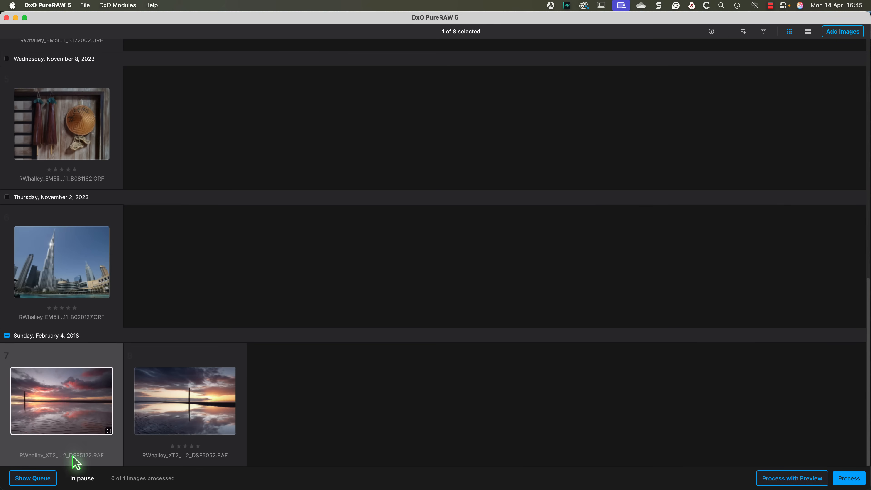
click(35, 478)
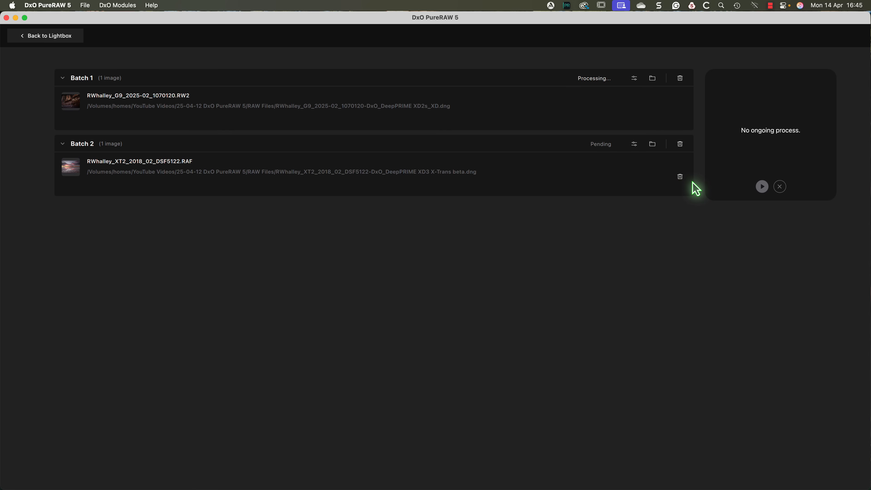
click(762, 187)
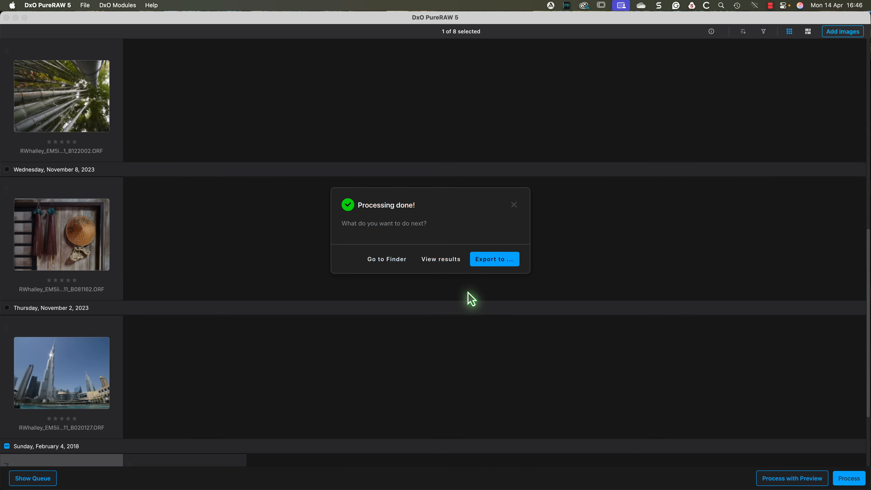
click(456, 261)
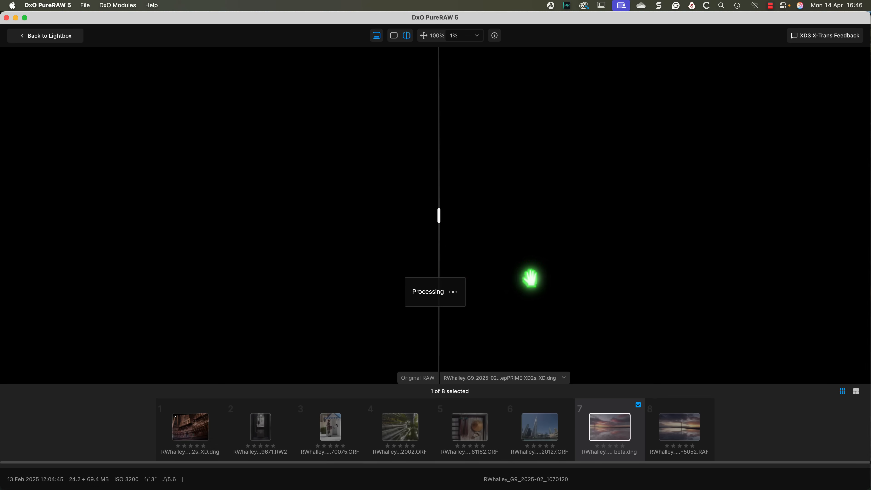